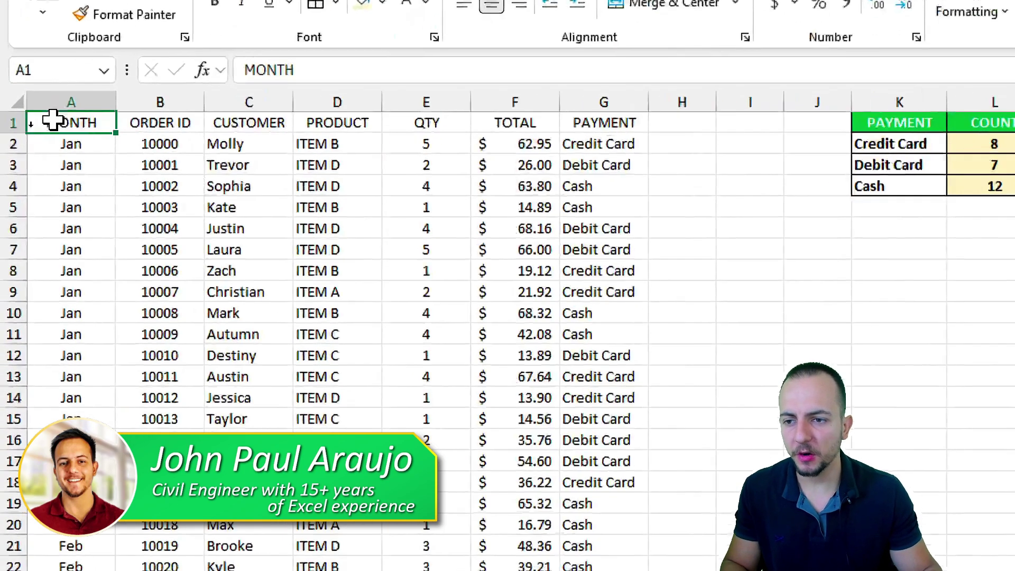
# Step: Select the data columns and empty rows, then inspect the COUNTIF formula behind the Credit Card count
pyautogui.moveTo(25, 127); pyautogui.dragTo(296, 127)
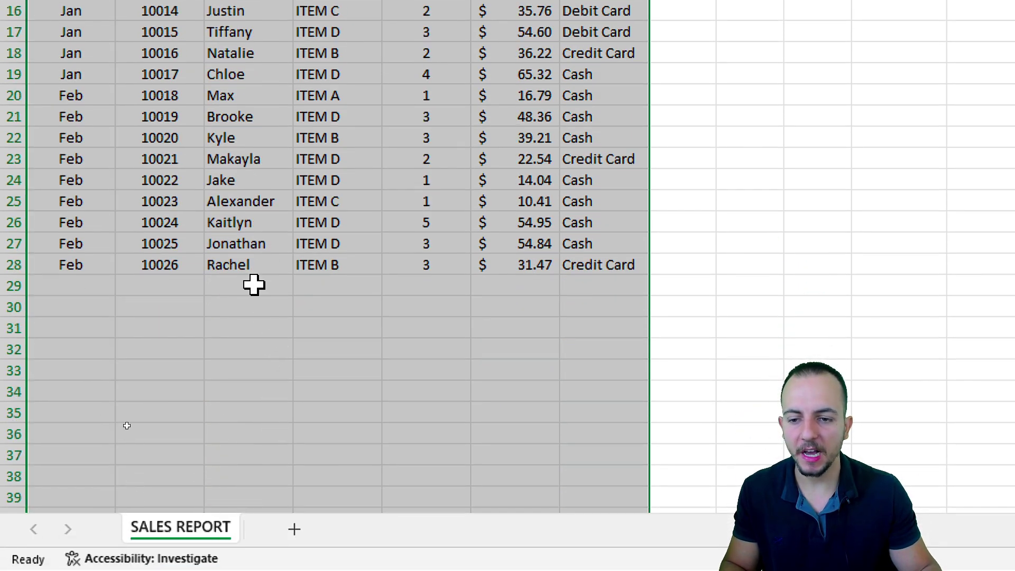
pyautogui.moveTo(254, 286); pyautogui.dragTo(249, 399)
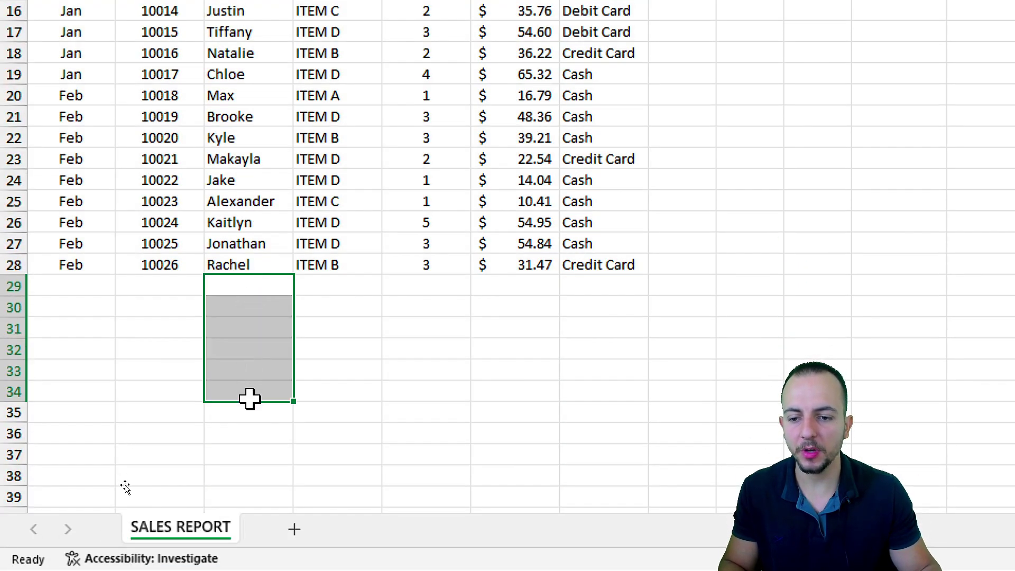
pyautogui.hotkey('shift', 'space')
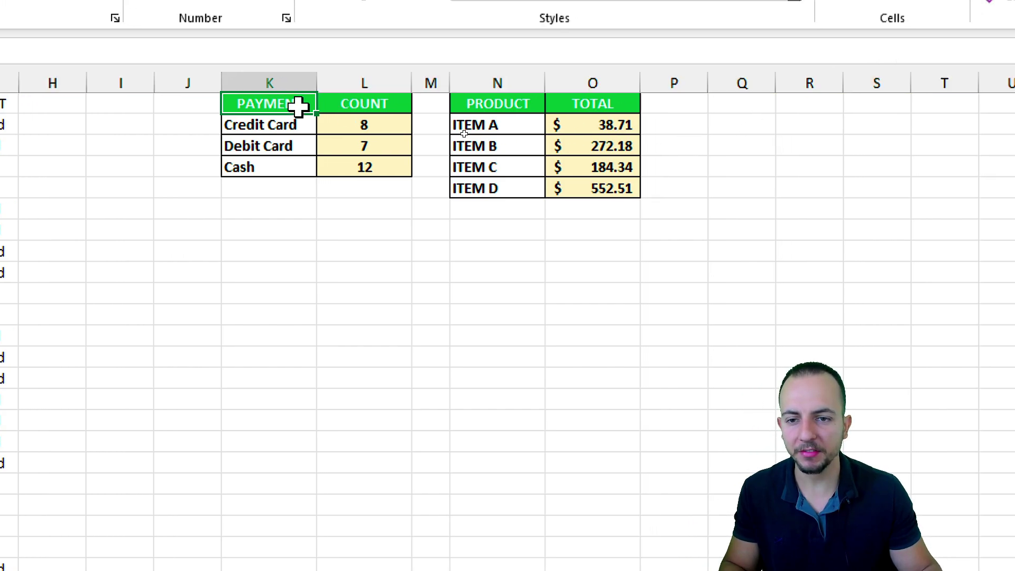
pyautogui.moveTo(297, 106); pyautogui.dragTo(365, 168)
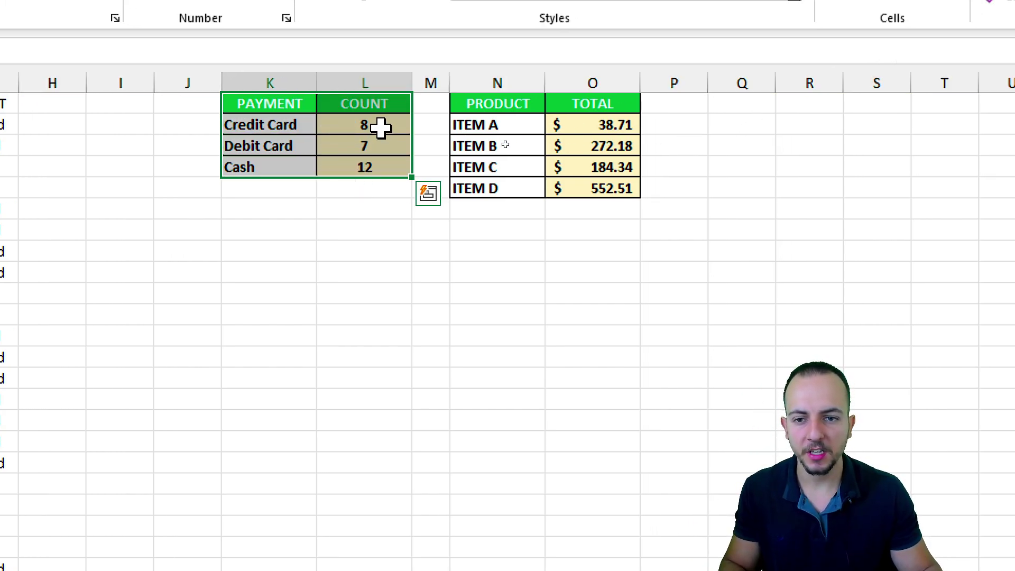
pyautogui.doubleClick(381, 127)
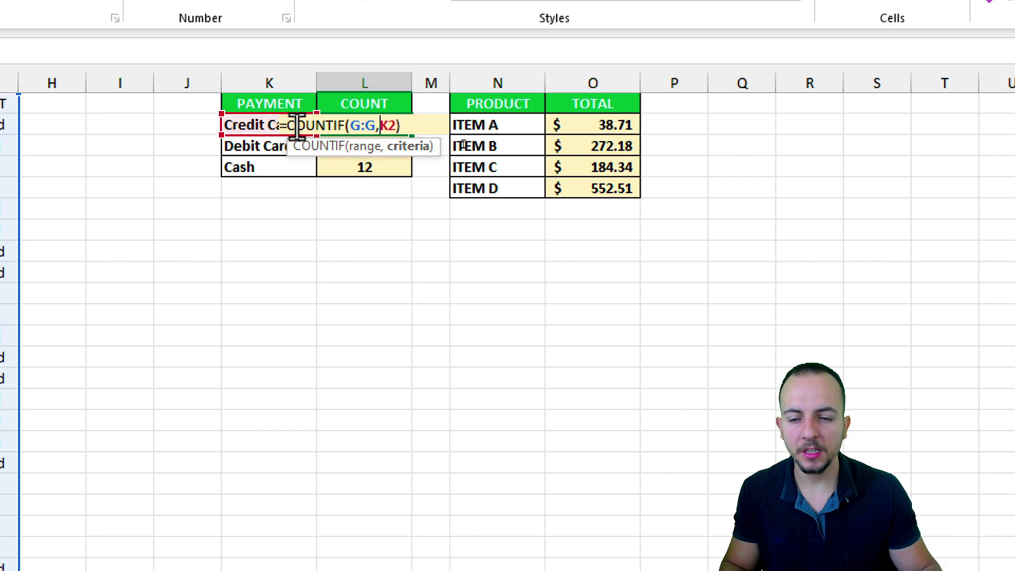
pyautogui.press('Escape')
# Step: Select parts of the sheet, ending with both the PAYMENT/COUNT and PRODUCT/TOTAL summary tables
pyautogui.click(274, 83)
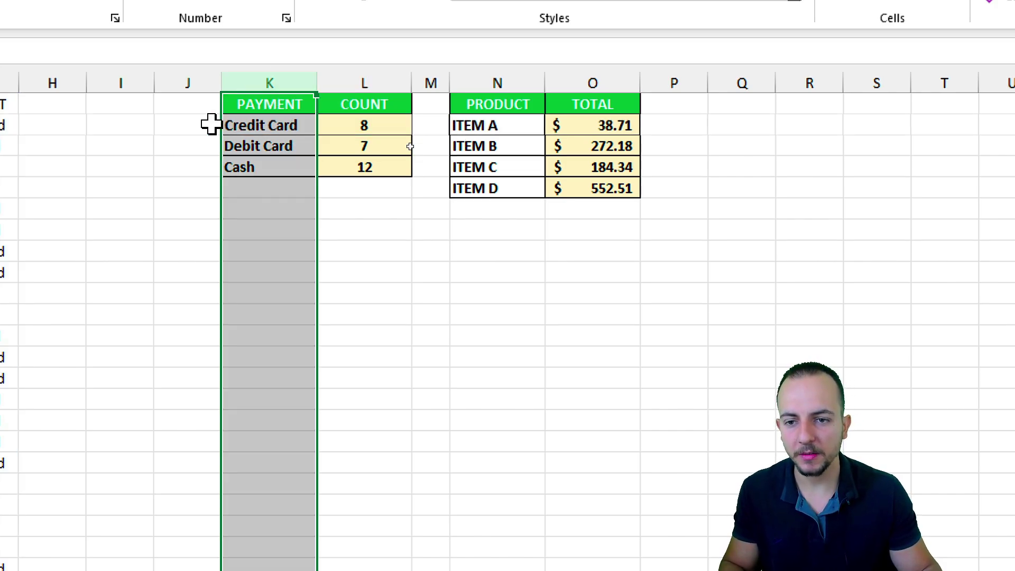
pyautogui.moveTo(202, 165); pyautogui.dragTo(201, 358)
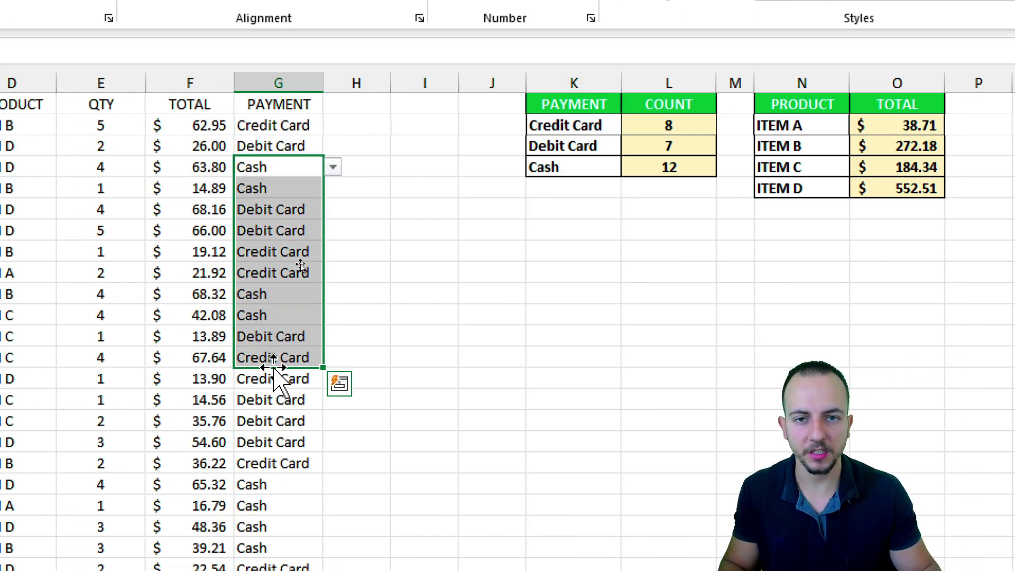
pyautogui.moveTo(931, 125); pyautogui.dragTo(895, 191)
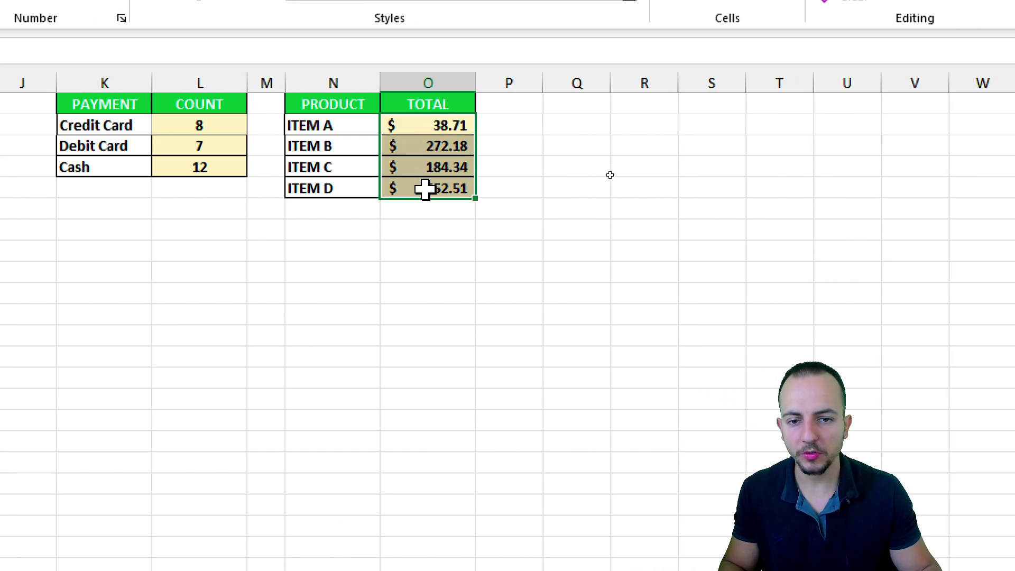
pyautogui.moveTo(332, 125); pyautogui.dragTo(315, 185)
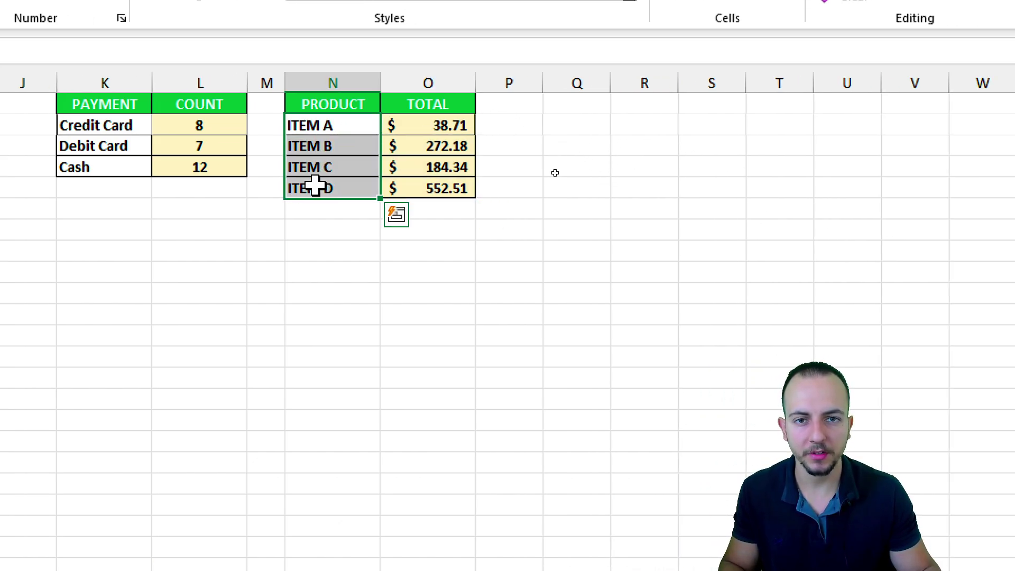
pyautogui.moveTo(115, 106); pyautogui.dragTo(219, 167)
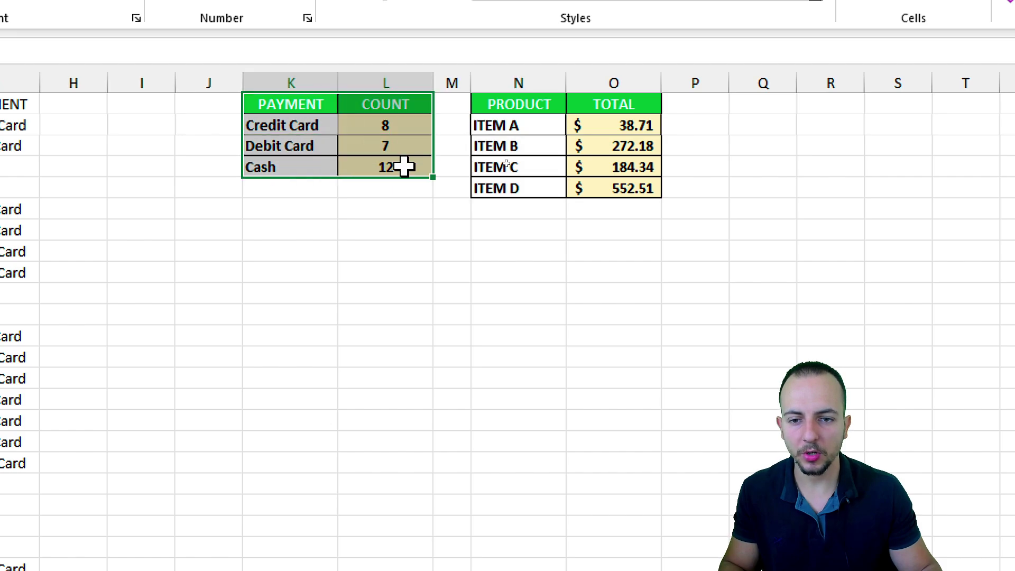
pyautogui.moveTo(546, 109); pyautogui.dragTo(608, 188)
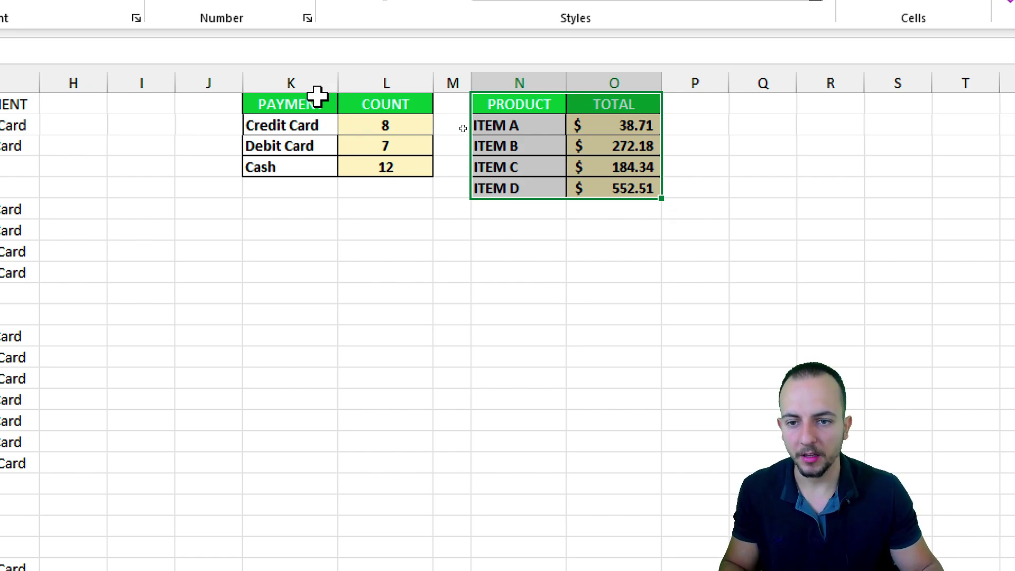
pyautogui.moveTo(317, 100); pyautogui.dragTo(629, 192)
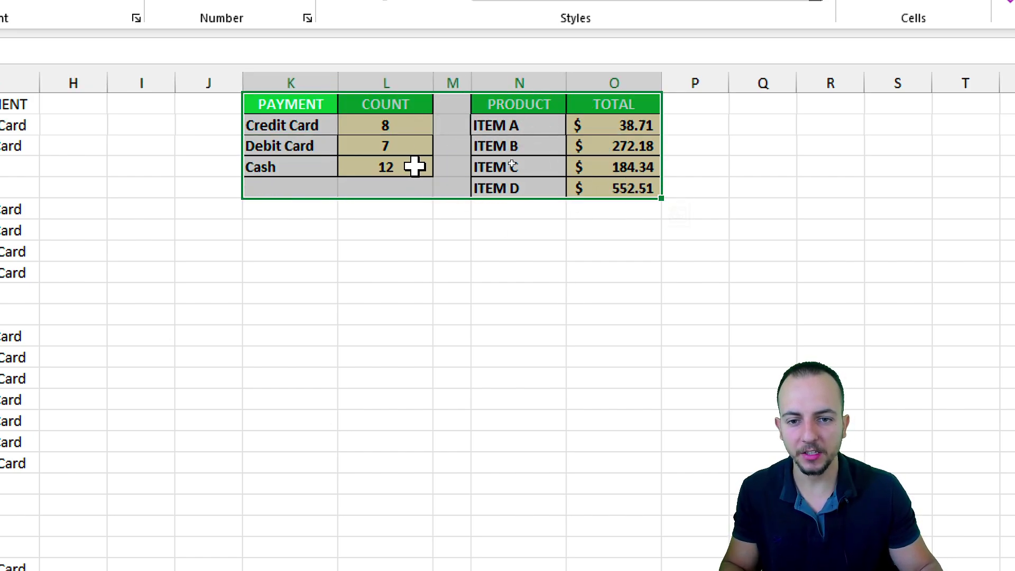
# Step: Clear both summary tables as a test, then restore their values with undo
pyautogui.press('Delete')
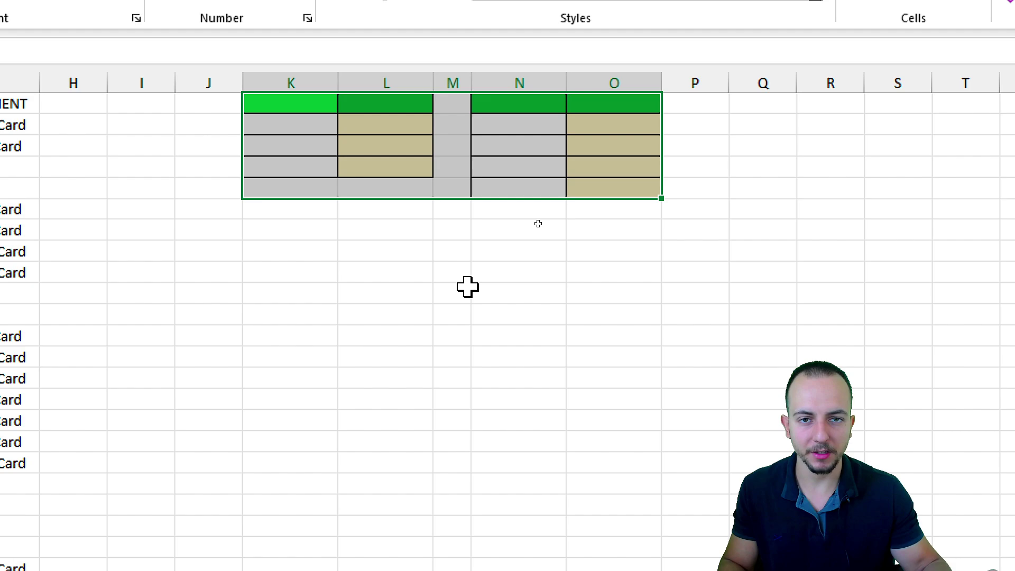
pyautogui.click(468, 287)
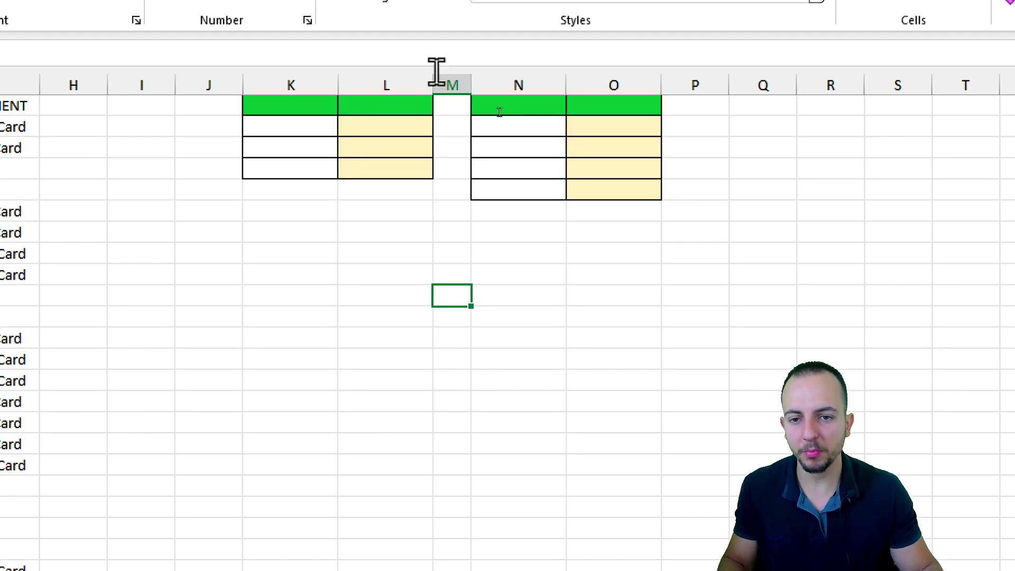
pyautogui.hotkey('ctrl', 'z')
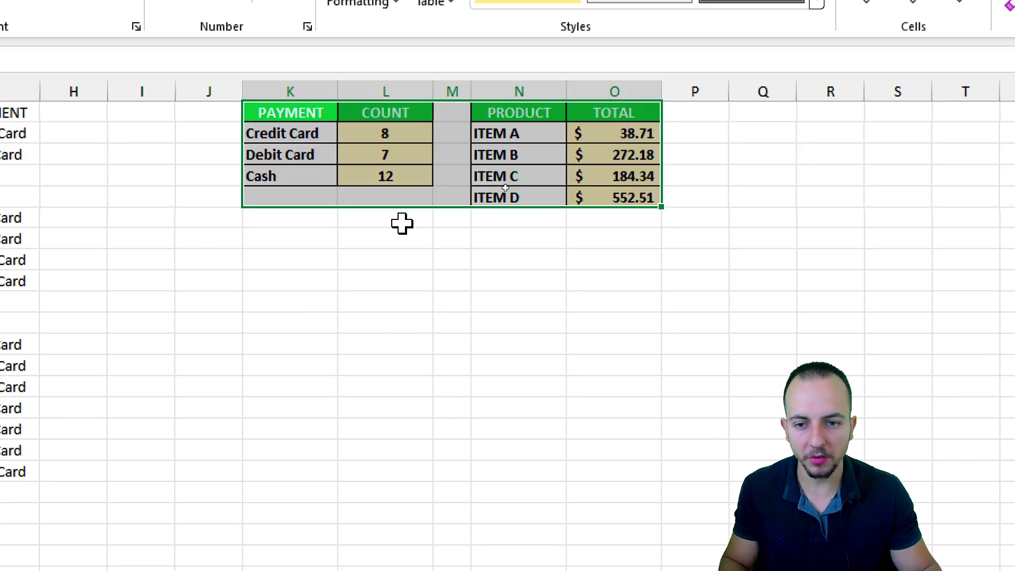
pyautogui.click(397, 240)
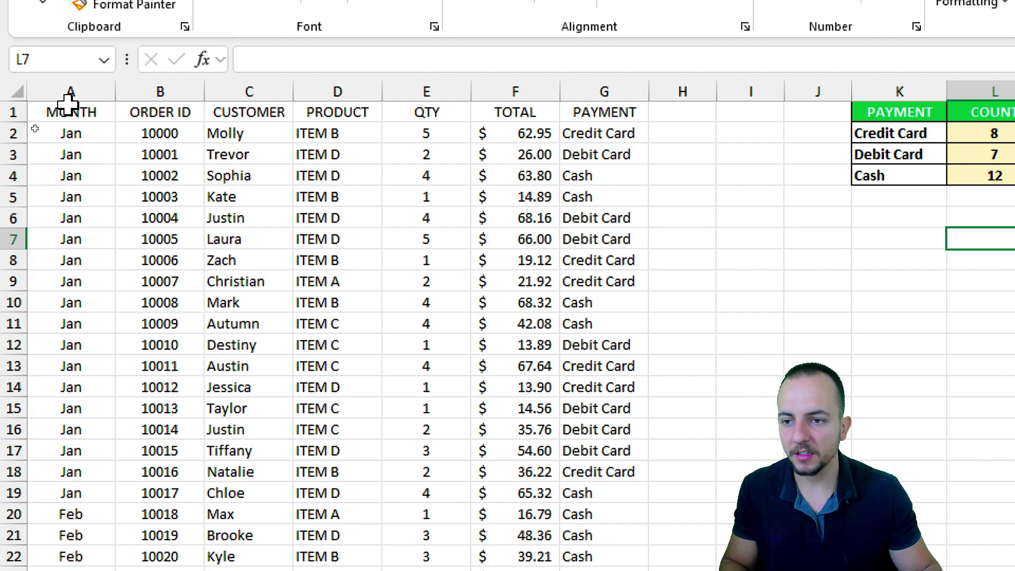
# Step: Reselect columns A–G and rows 29–34, then view a blank cell's protection settings without changes
pyautogui.moveTo(79, 93); pyautogui.dragTo(595, 95)
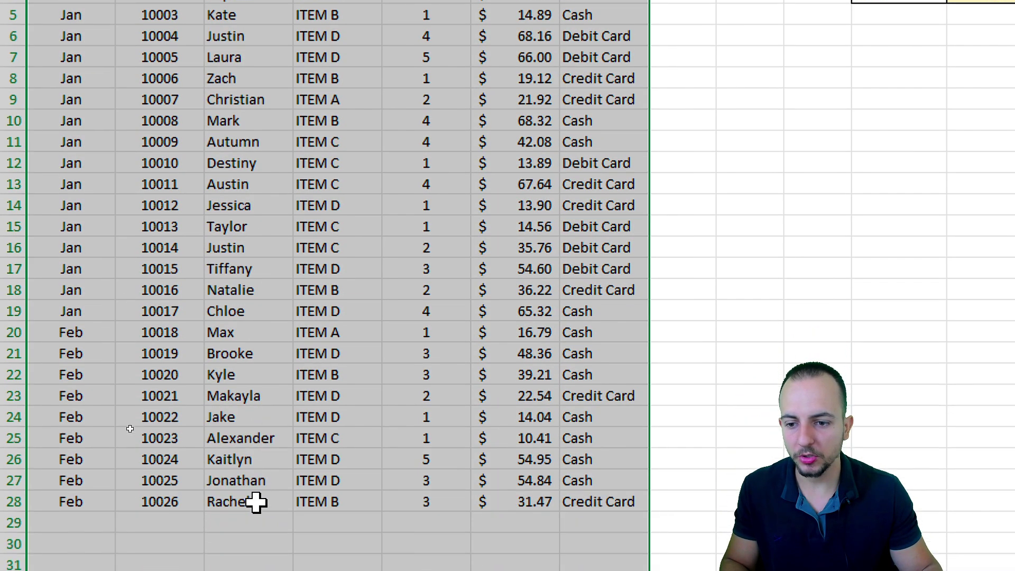
pyautogui.moveTo(337, 391); pyautogui.dragTo(361, 503)
pyautogui.hotkey('shift', 'space')
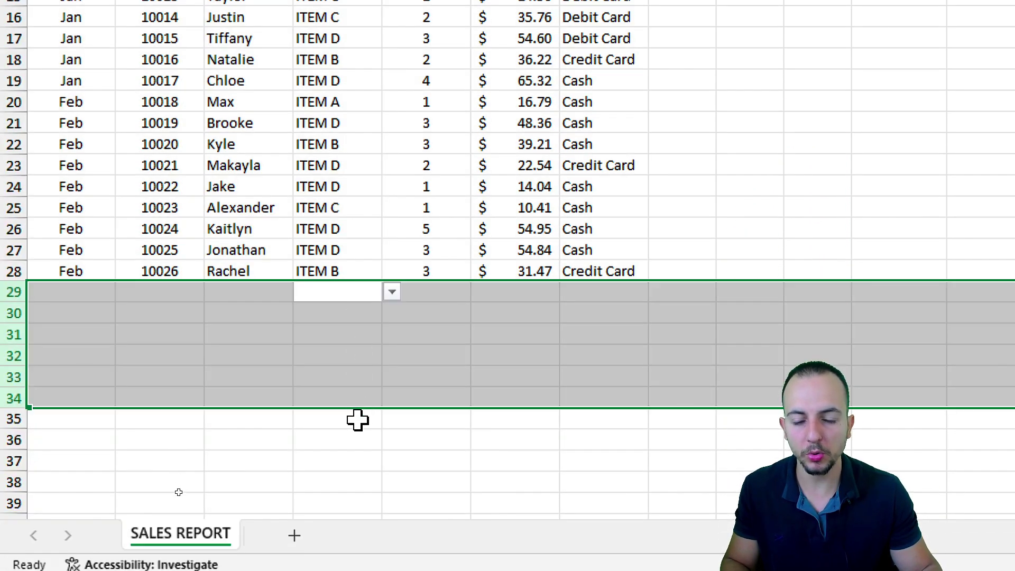
pyautogui.click(344, 208)
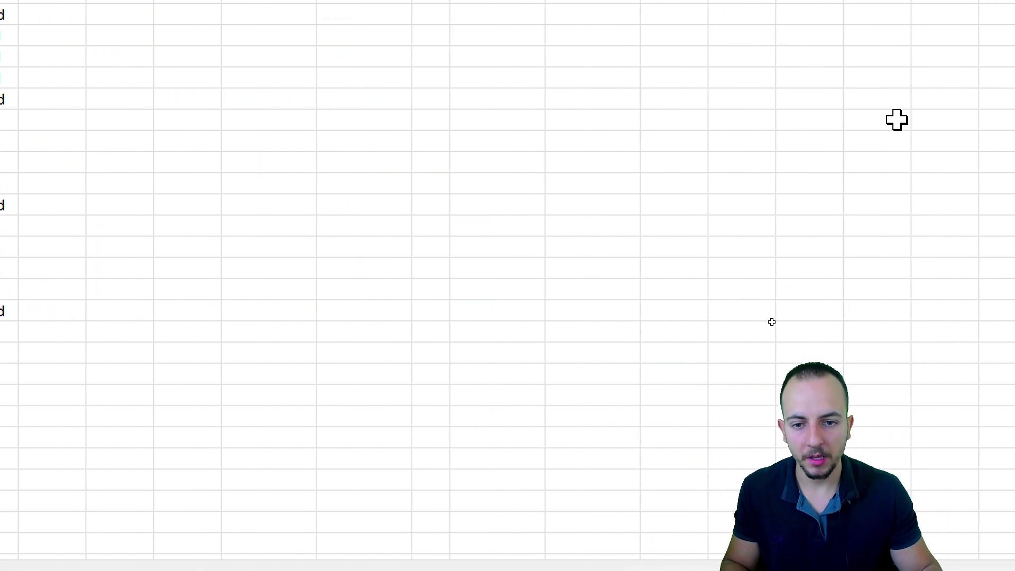
pyautogui.click(309, 148)
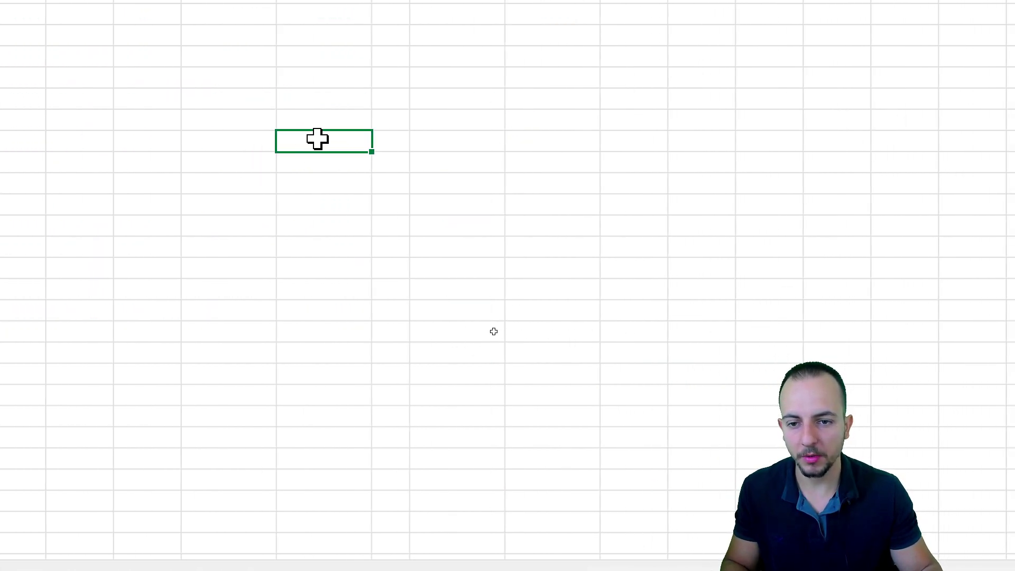
pyautogui.rightClick(317, 139)
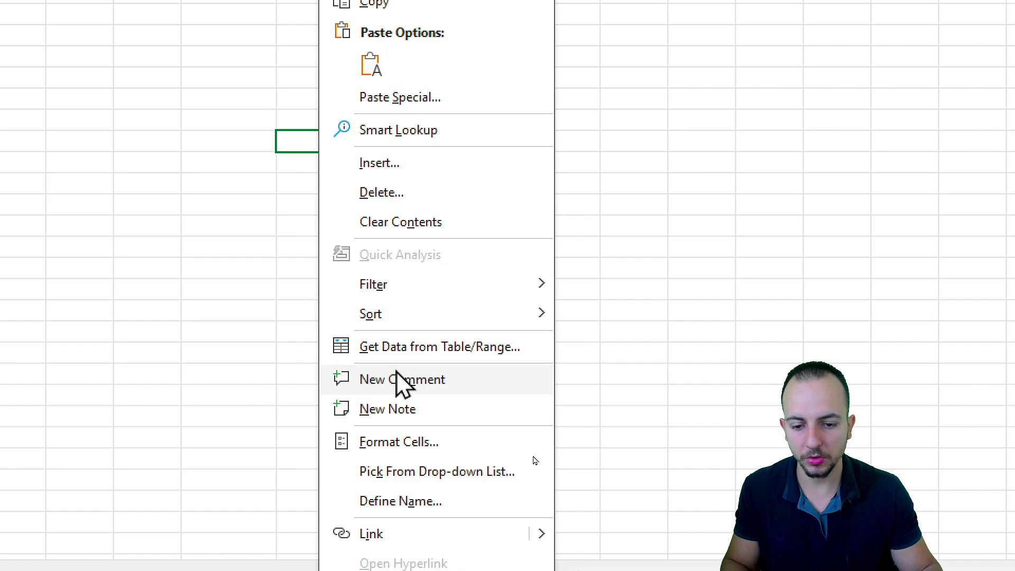
pyautogui.click(391, 442)
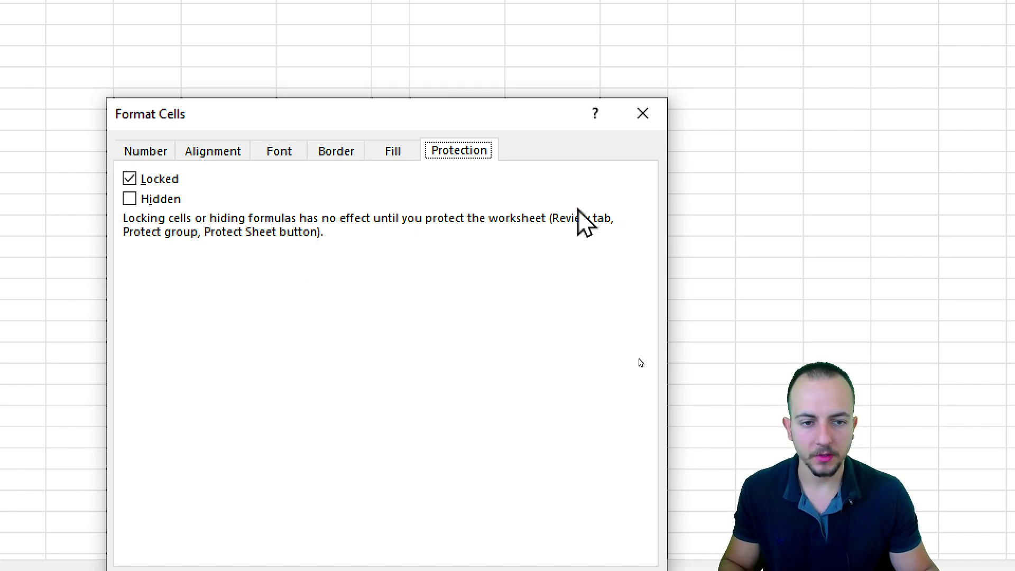
pyautogui.click(643, 114)
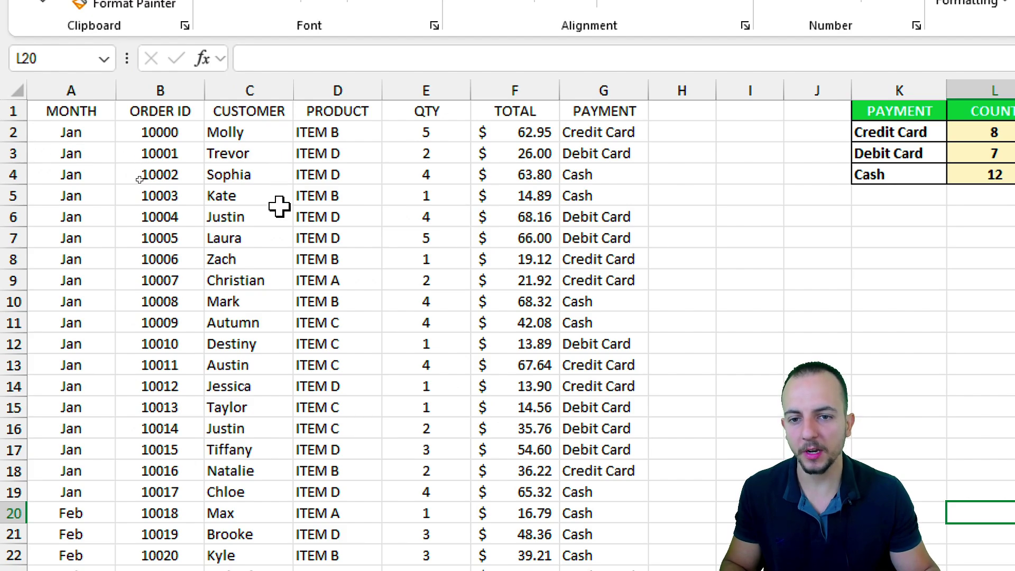
# Step: Uncheck Locked in Format Cells > Protection for columns A through G
pyautogui.moveTo(70, 91); pyautogui.dragTo(582, 90)
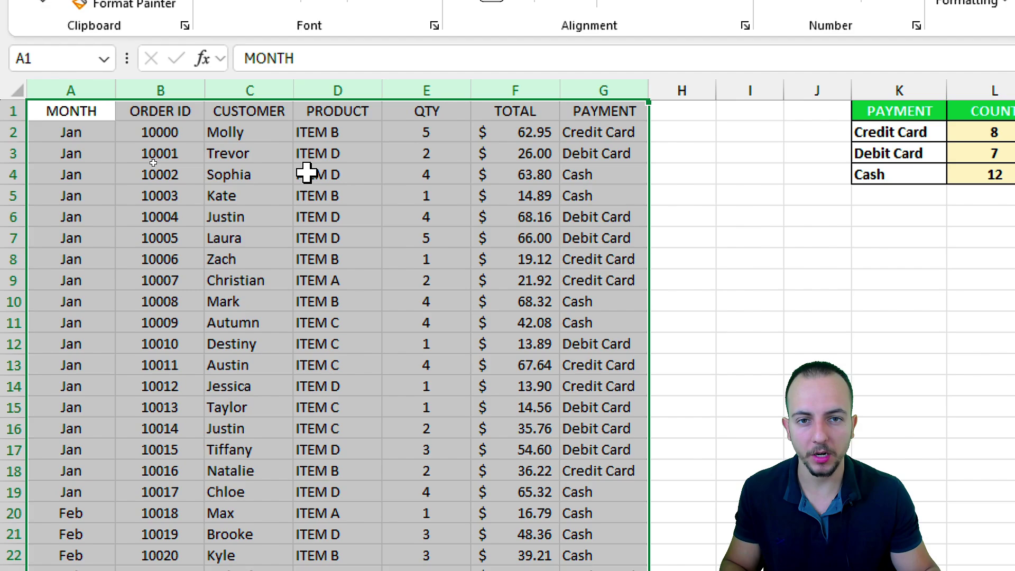
pyautogui.rightClick(191, 173)
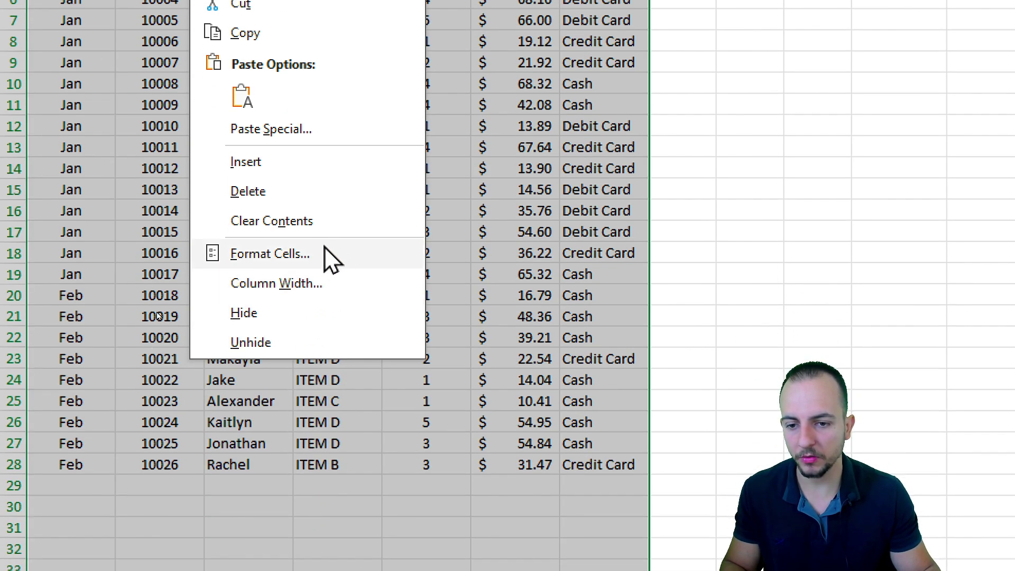
pyautogui.click(332, 258)
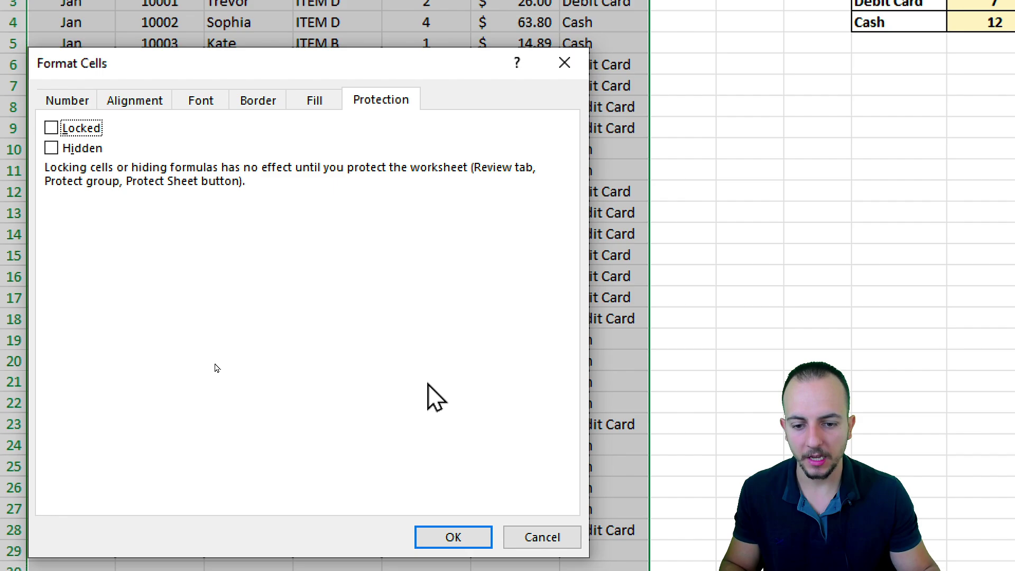
pyautogui.click(454, 537)
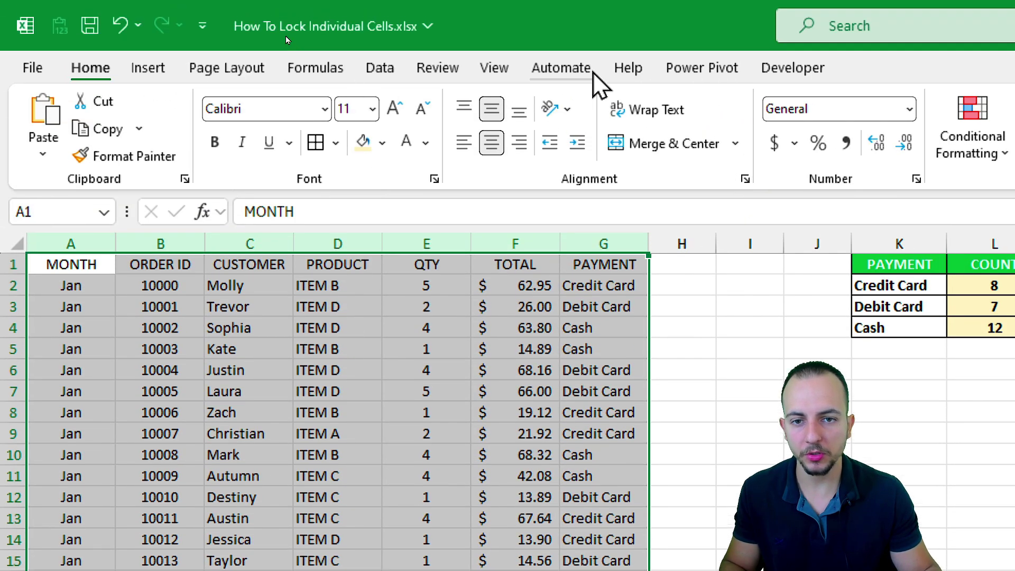
# Step: In Protect Sheet, allow only Select unlocked cells and begin entering the sheet password
pyautogui.click(438, 0)
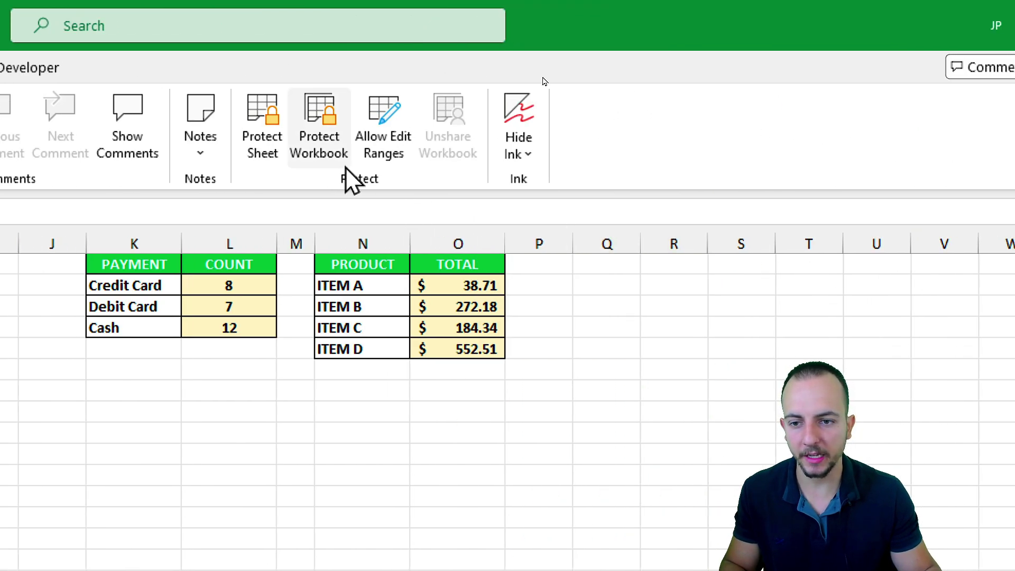
pyautogui.click(316, 130)
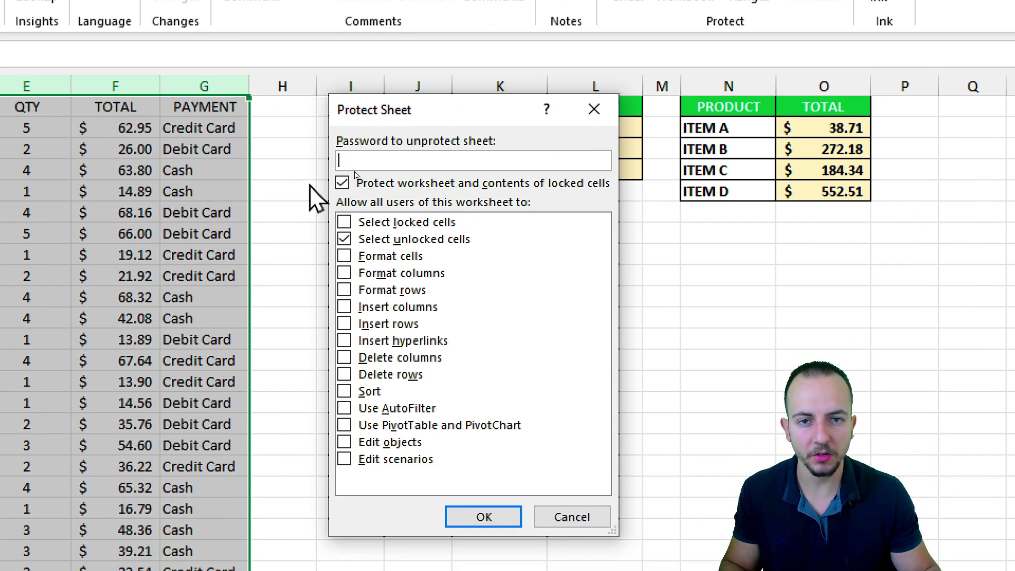
pyautogui.click(345, 223)
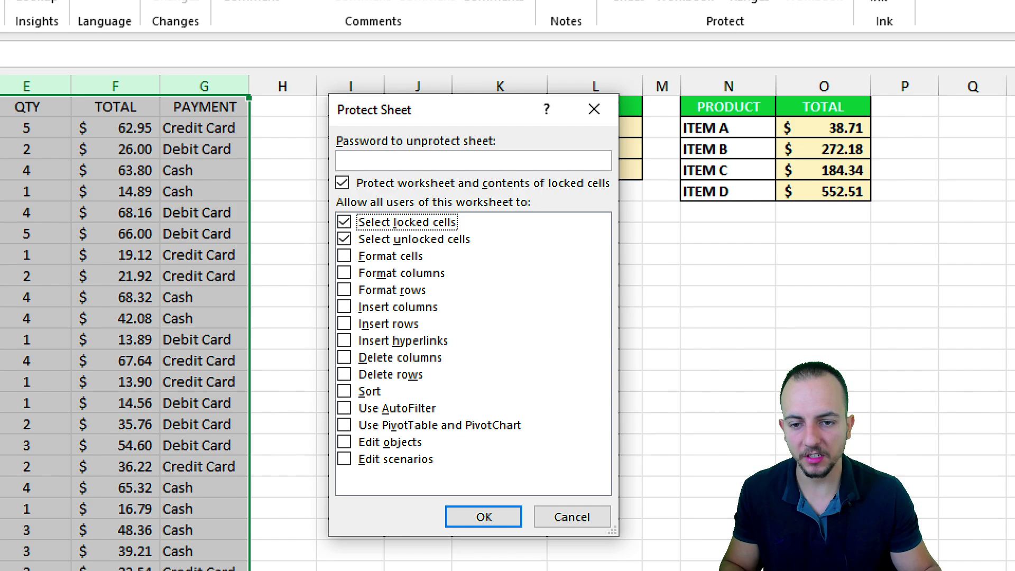
pyautogui.moveTo(331, 202); pyautogui.dragTo(488, 251)
pyautogui.moveTo(509, 242); pyautogui.dragTo(571, 275)
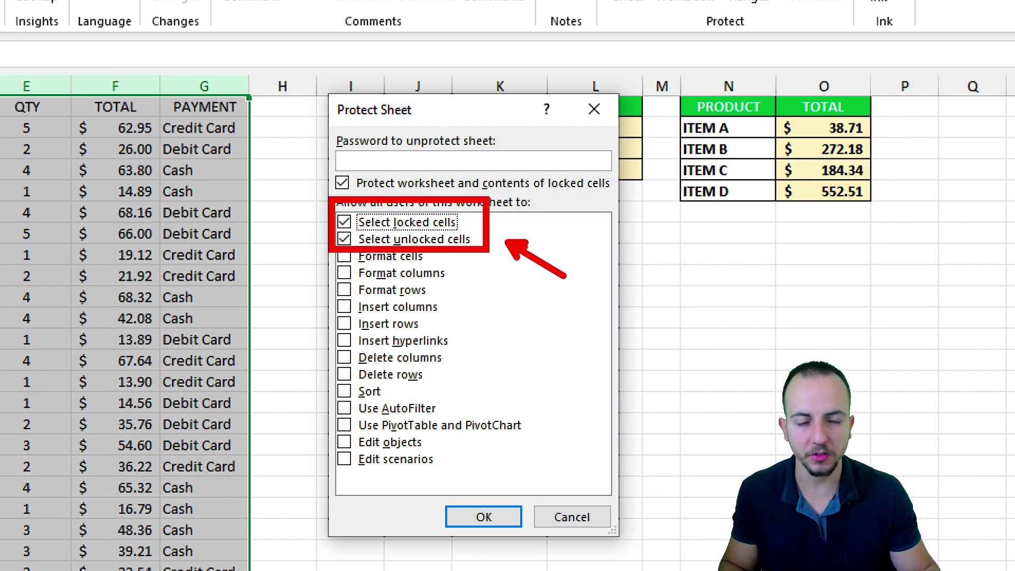
pyautogui.moveTo(434, 224); pyautogui.dragTo(452, 258)
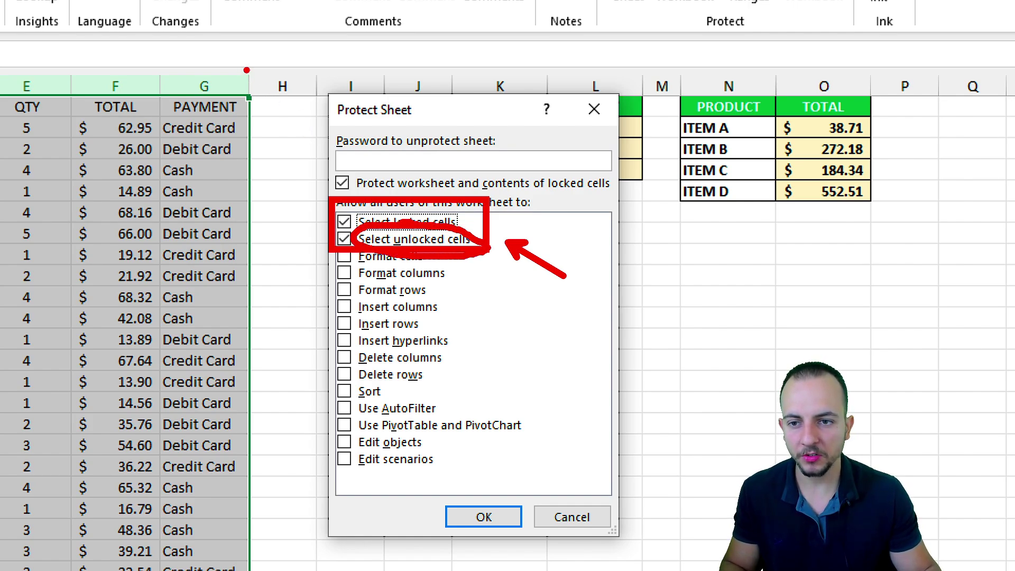
pyautogui.moveTo(247, 69)
pyautogui.mouseDown()
pyautogui.moveTo(200, 348)
pyautogui.moveTo(2, 555)
pyautogui.moveTo(3, 569)
pyautogui.mouseUp()
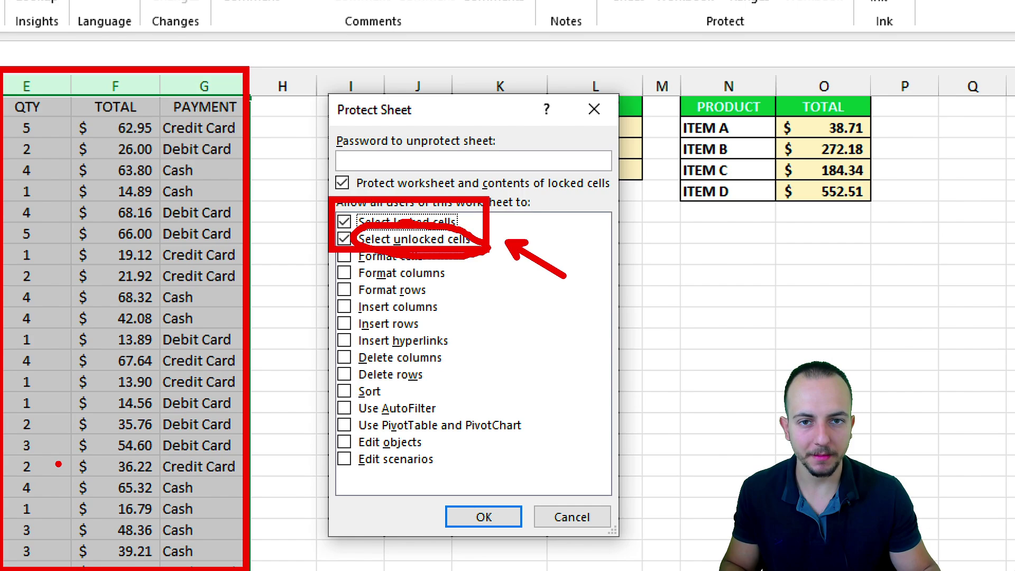
pyautogui.press('Escape')
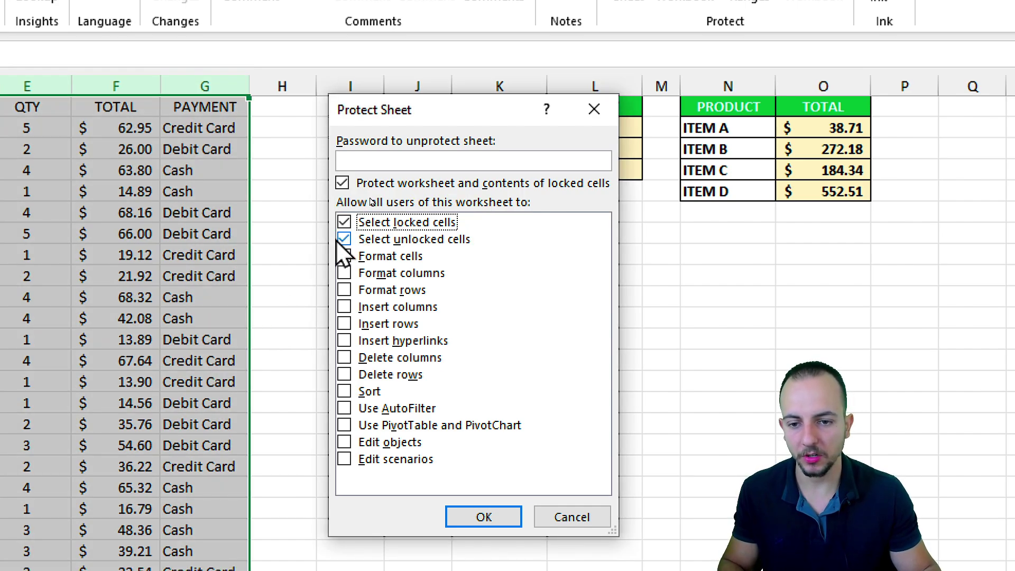
pyautogui.click(344, 222)
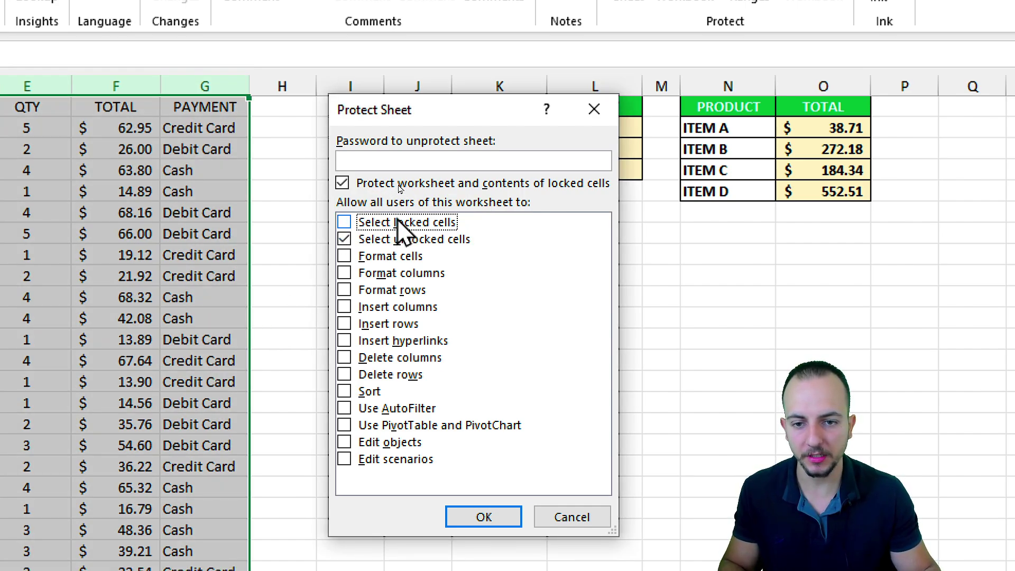
pyautogui.click(399, 157)
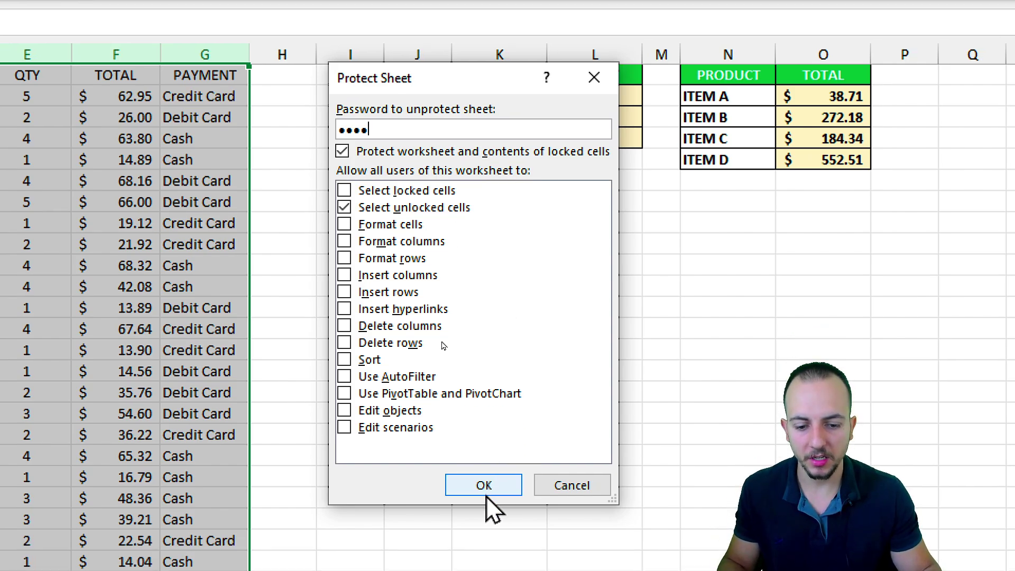
# Step: Submit the protection settings and re-enter the sheet password to protect SALES REPORT
pyautogui.click(483, 518)
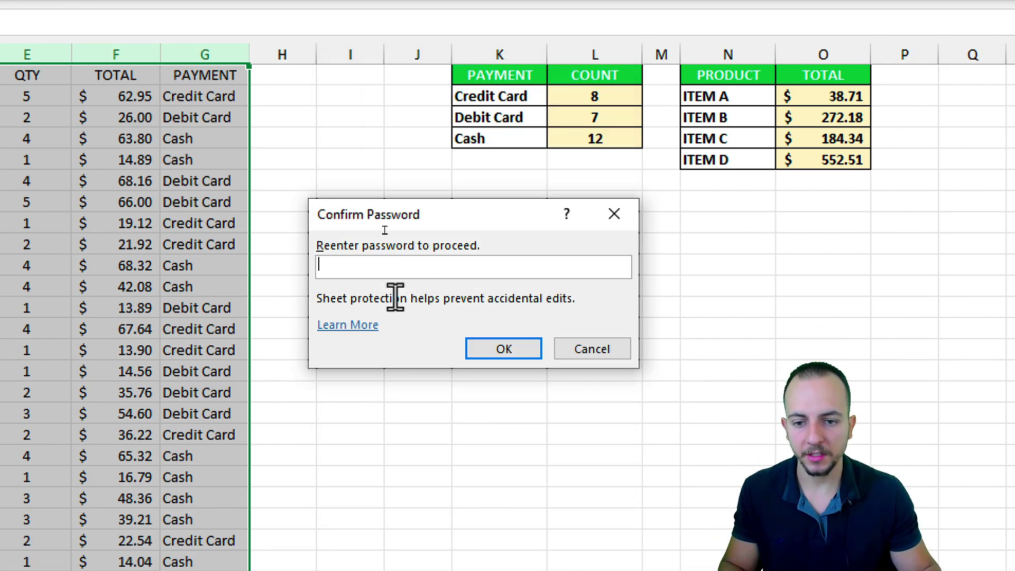
pyautogui.write('12')
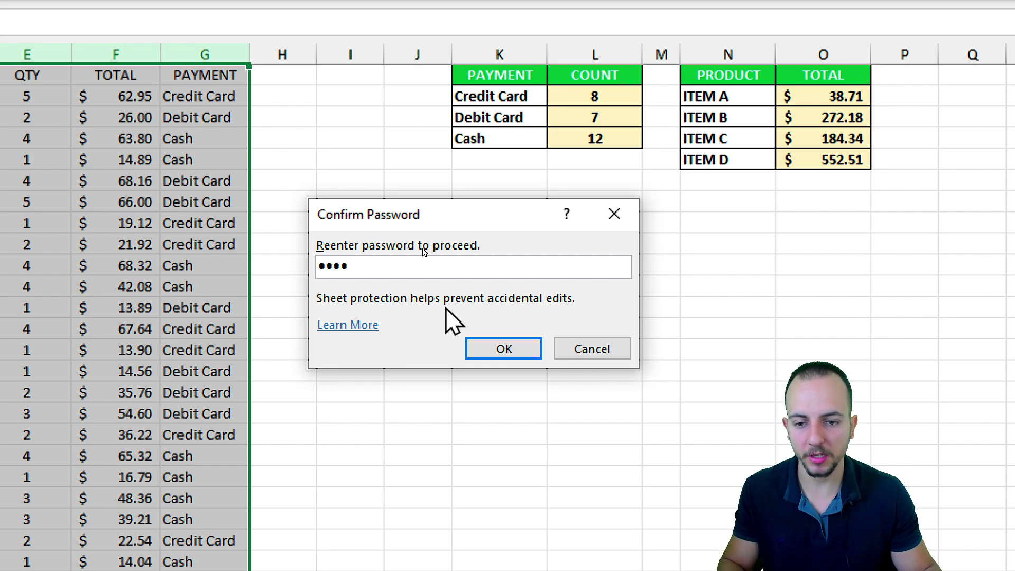
pyautogui.click(495, 349)
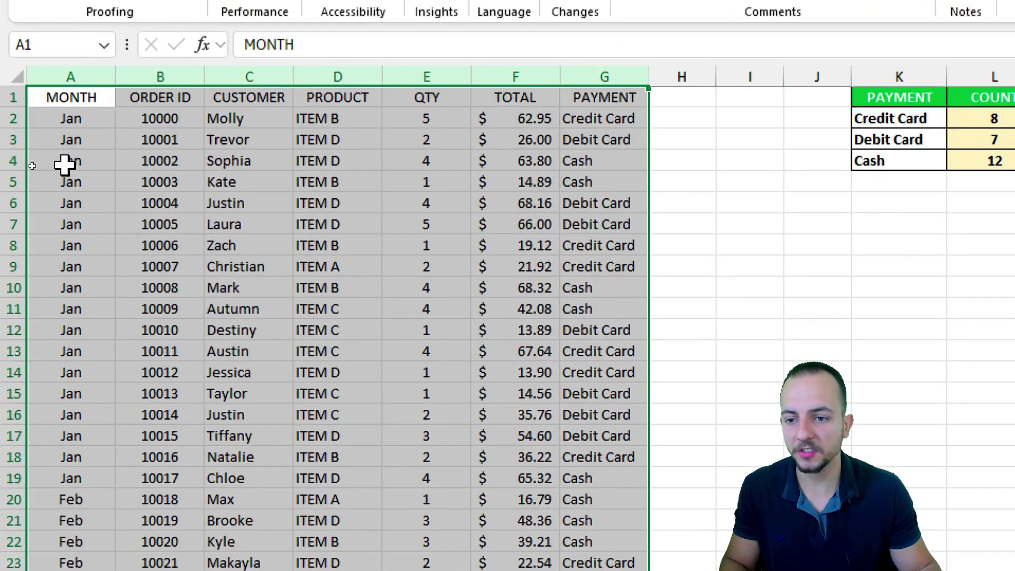
# Step: Test selecting various data cells and a PRODUCT cell under protection
pyautogui.click(140, 184)
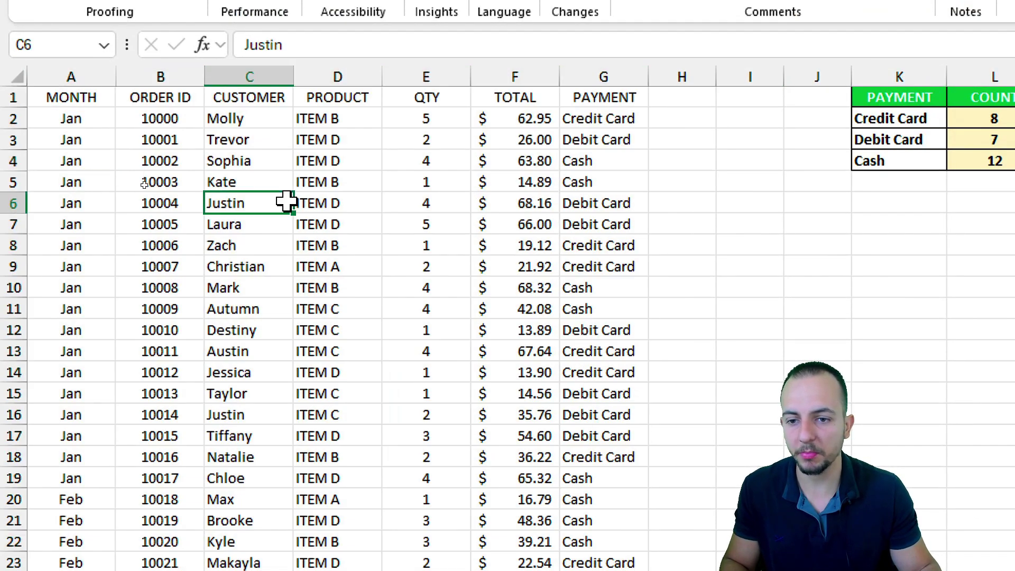
pyautogui.click(259, 196)
pyautogui.click(160, 245)
pyautogui.click(245, 206)
pyautogui.click(153, 182)
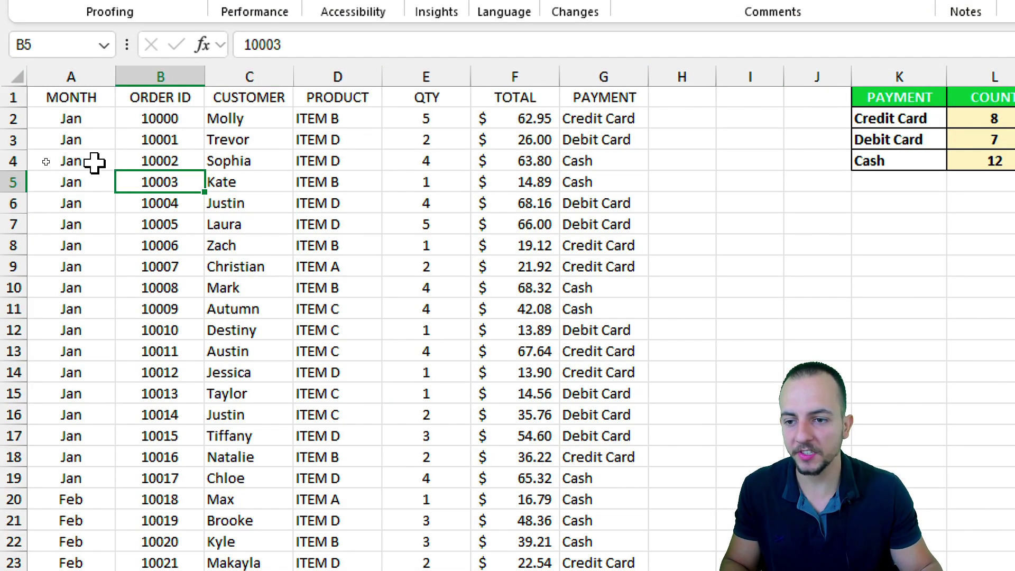
pyautogui.moveTo(80, 140); pyautogui.dragTo(508, 306)
pyautogui.click(460, 225)
pyautogui.click(529, 224)
pyautogui.click(517, 304)
pyautogui.click(370, 394)
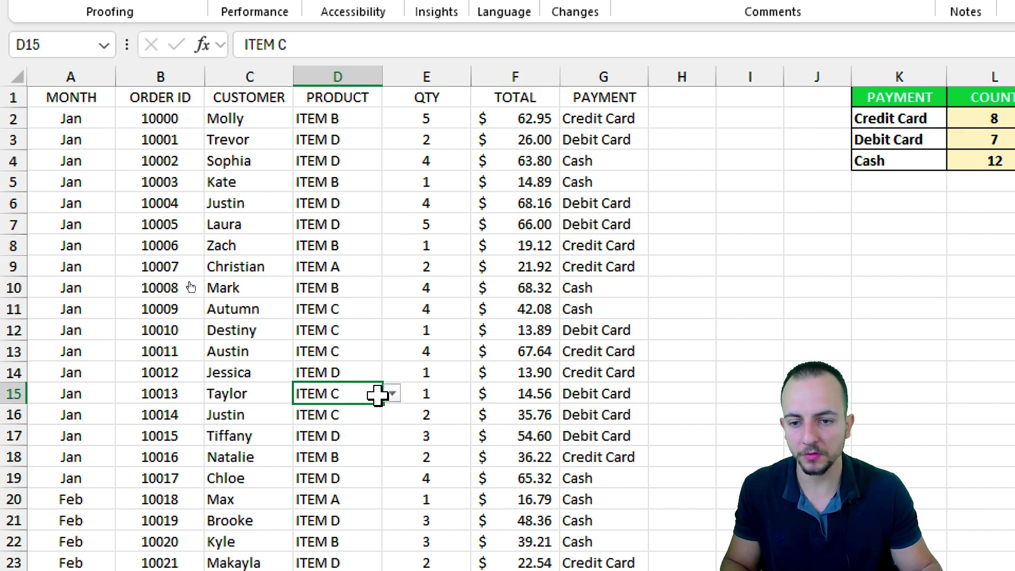
# Step: Clear rows 6 to 12 of the data, then undo the deletion
pyautogui.moveTo(94, 207); pyautogui.dragTo(584, 324)
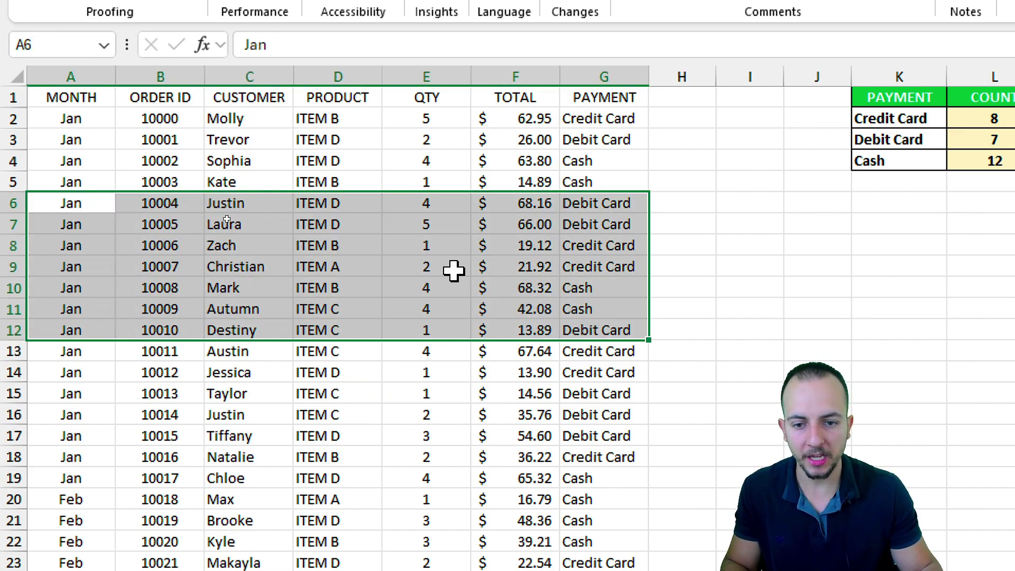
pyautogui.press('Delete')
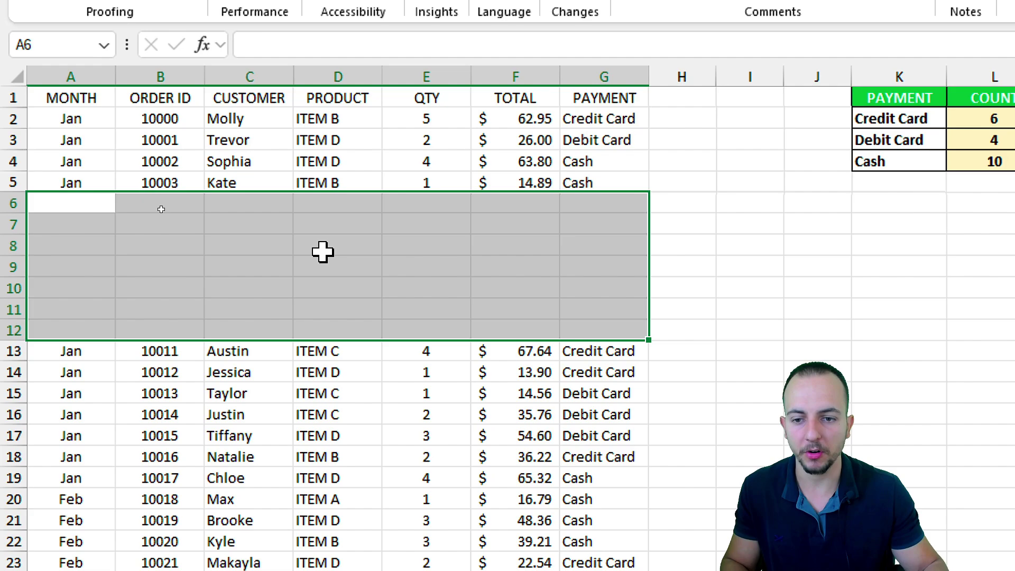
pyautogui.hotkey('ctrl', 'z')
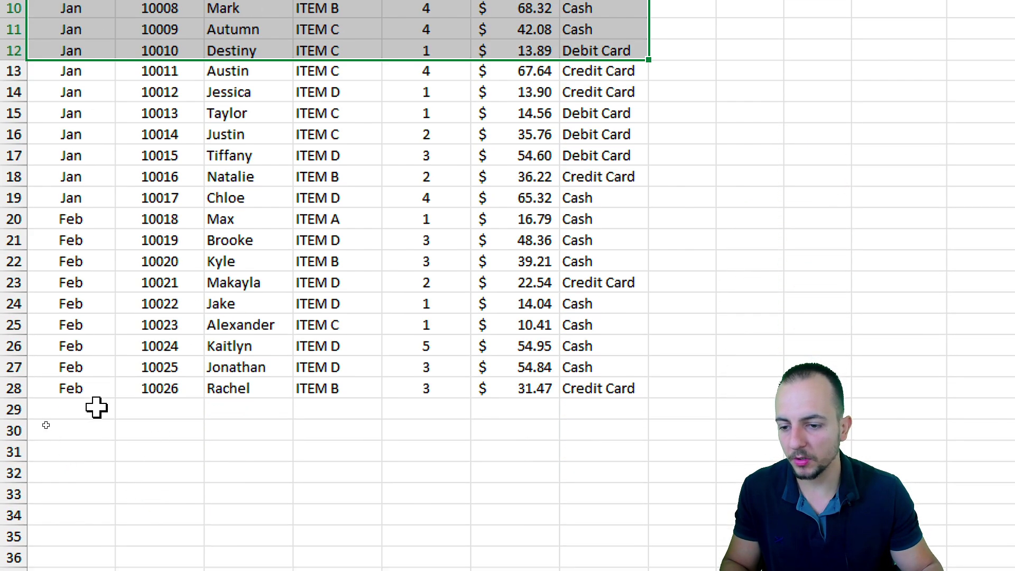
# Step: Enter Feb in cell A29 using autocomplete
pyautogui.click(97, 407)
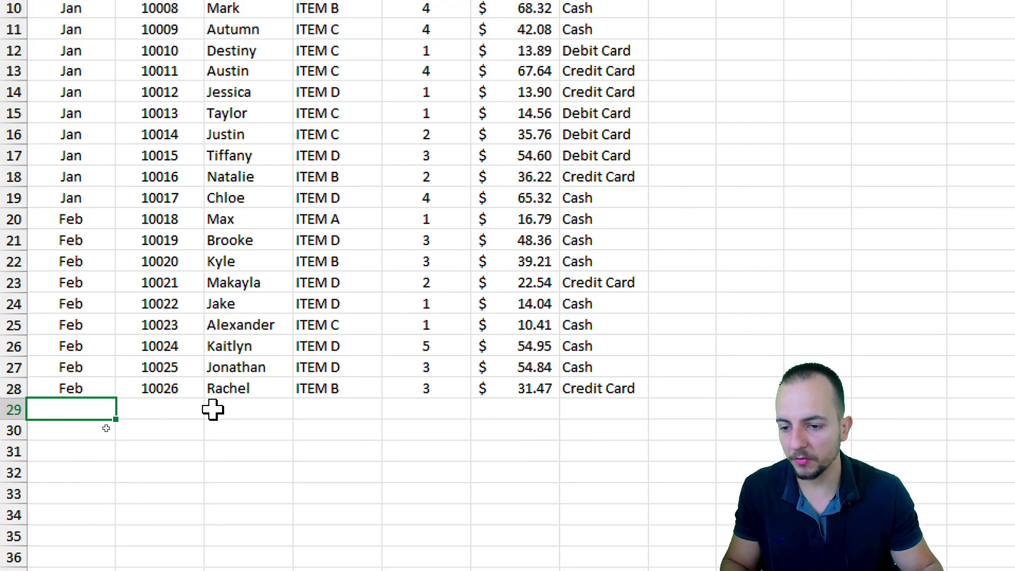
pyautogui.write('f')
pyautogui.press('Return')
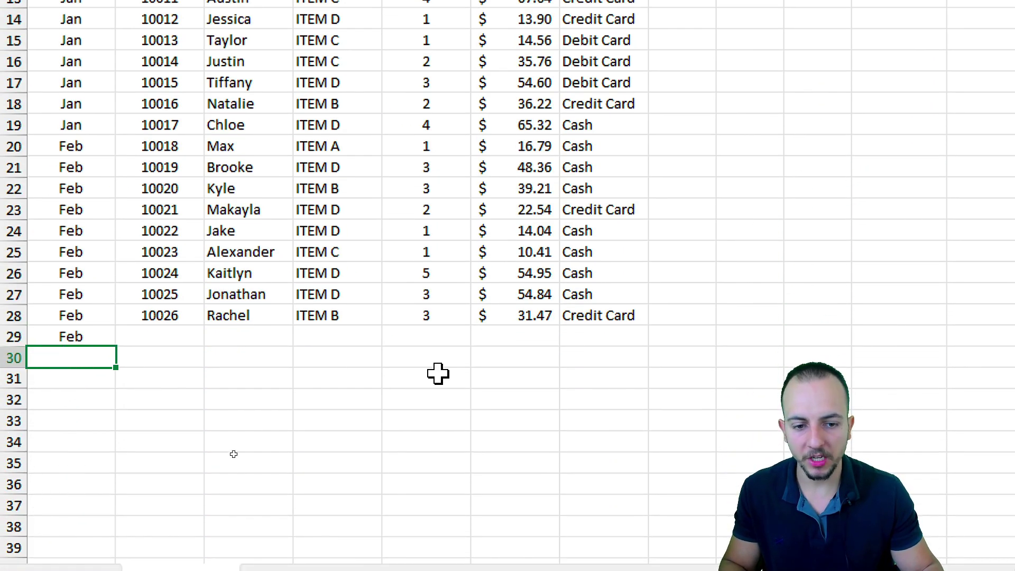
# Step: Choose Credit Card from the PAYMENT dropdown in G29 and G30
pyautogui.click(600, 338)
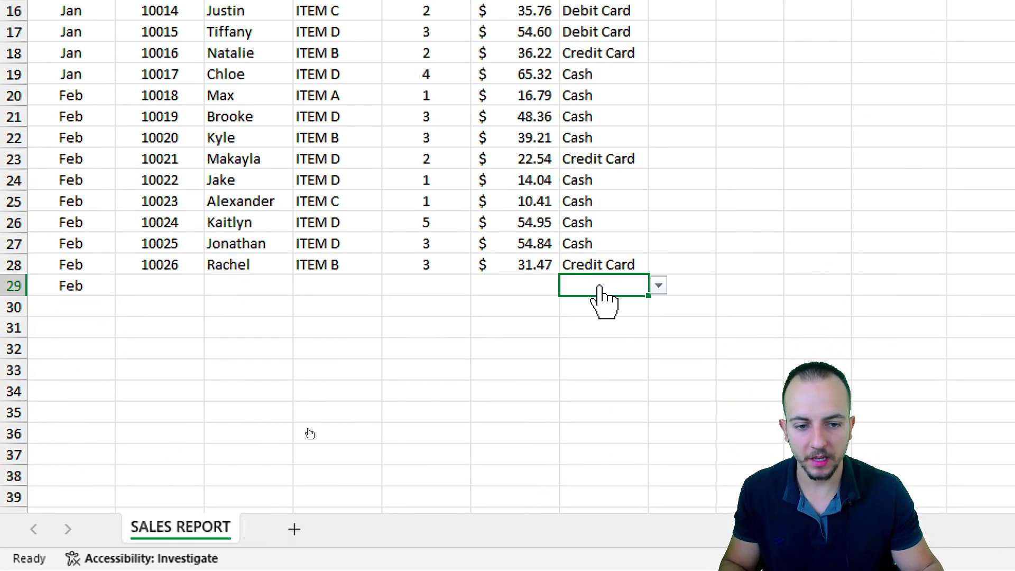
pyautogui.click(659, 286)
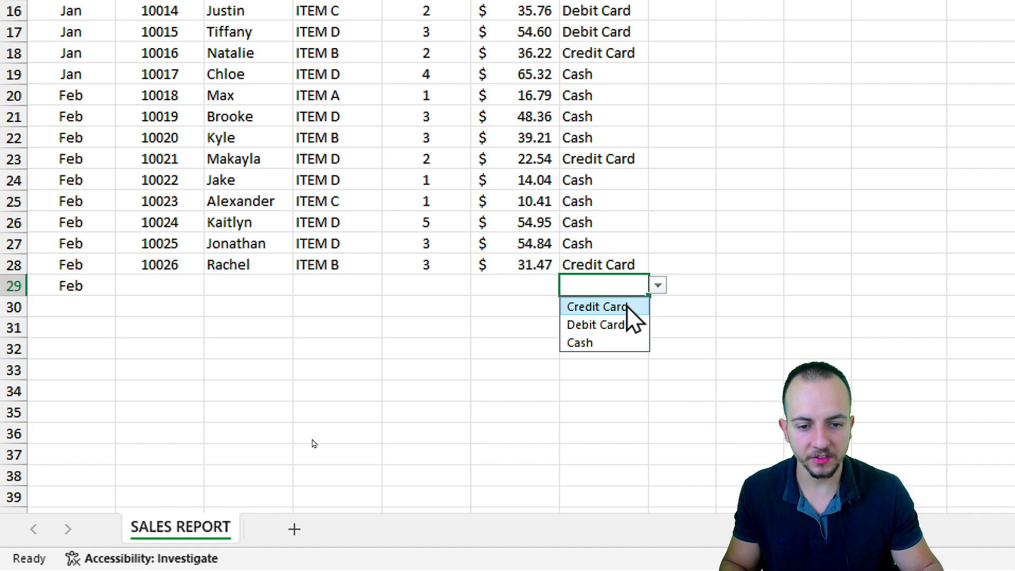
pyautogui.click(627, 305)
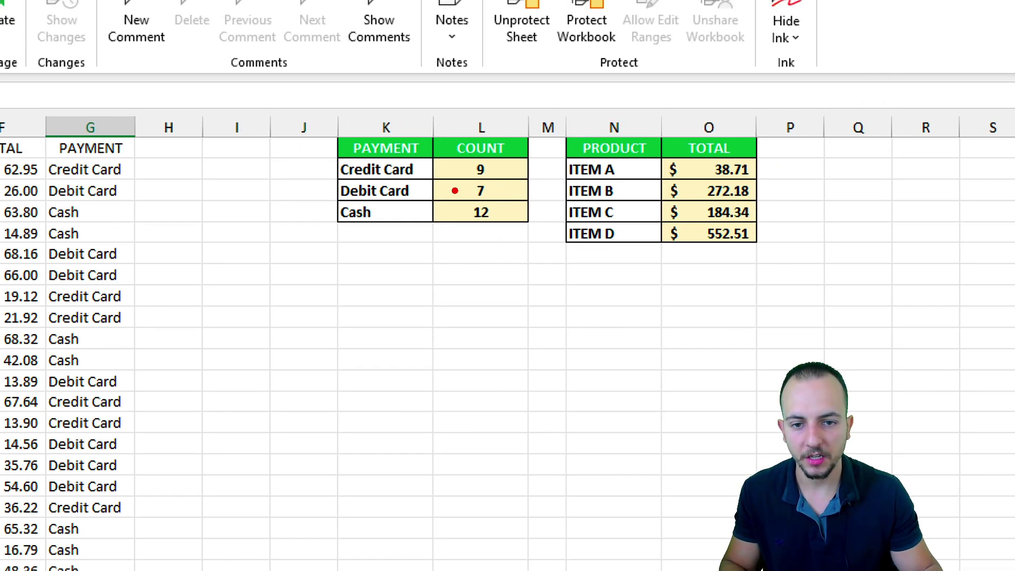
pyautogui.moveTo(459, 150); pyautogui.dragTo(501, 188)
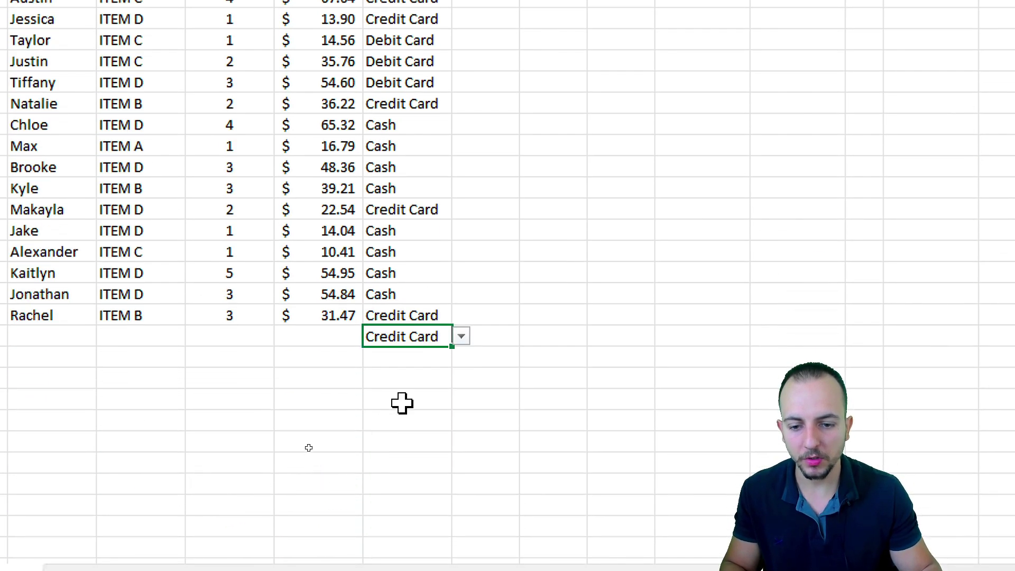
pyautogui.click(431, 358)
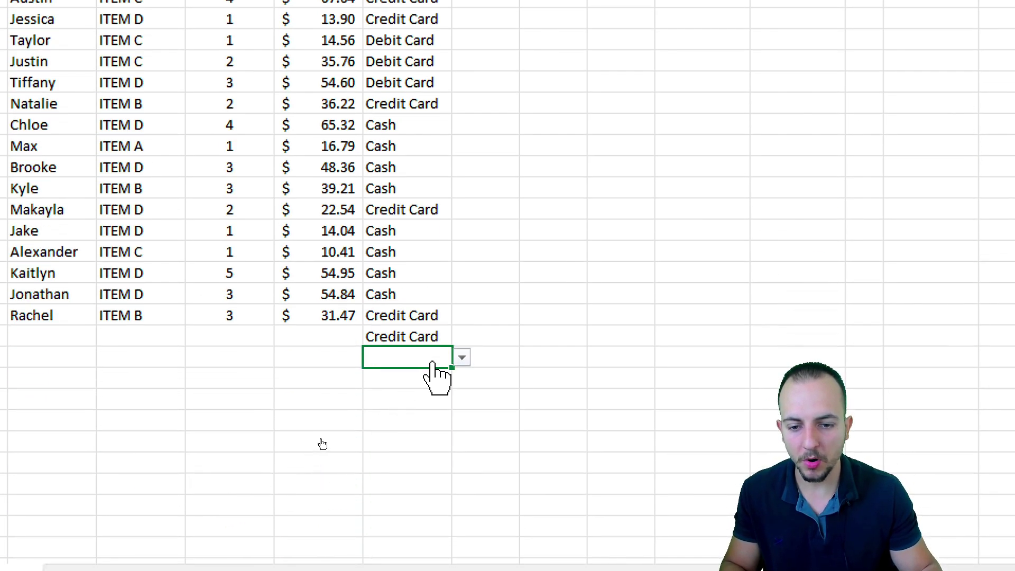
pyautogui.click(462, 358)
pyautogui.click(420, 379)
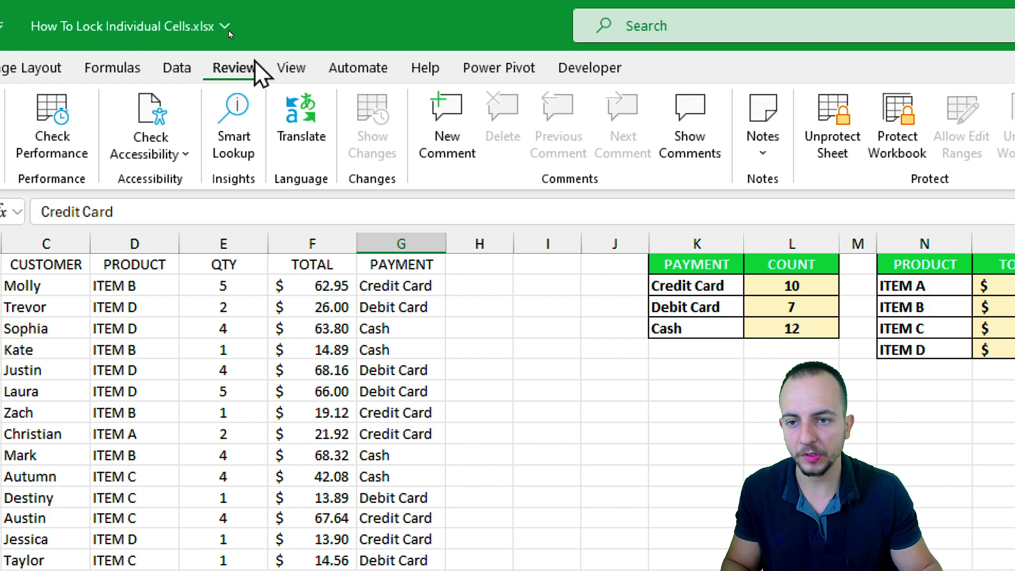
# Step: Unprotect the sheet by entering the sheet password
pyautogui.click(841, 159)
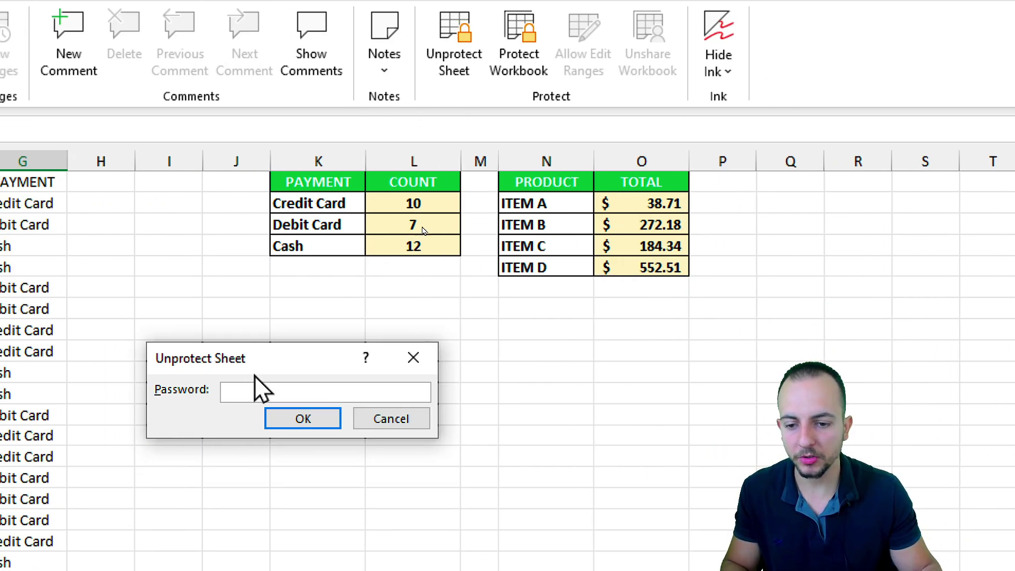
pyautogui.moveTo(235, 450); pyautogui.dragTo(273, 384)
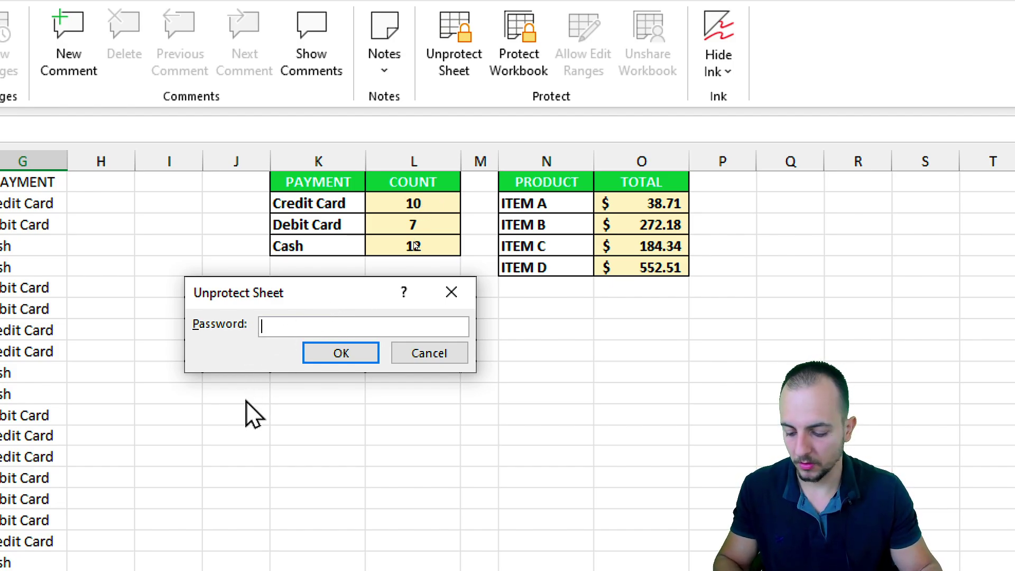
pyautogui.write('12')
pyautogui.click(341, 353)
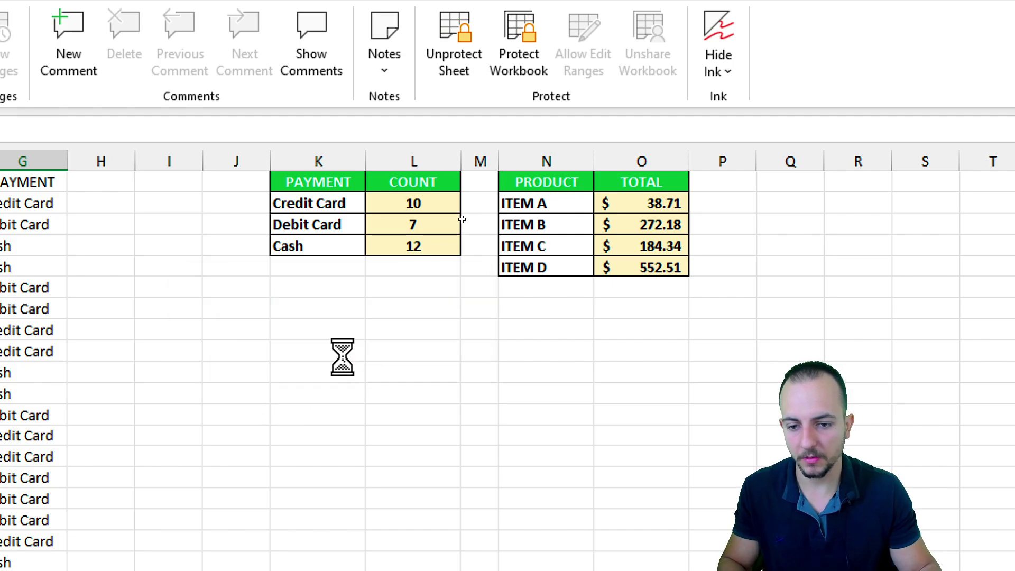
# Step: Inspect the =COUNTIF(G:G,K3) formula in L3 and leave it unchanged
pyautogui.click(428, 226)
pyautogui.doubleClick(427, 226)
pyautogui.moveTo(450, 225); pyautogui.dragTo(316, 321)
pyautogui.press('Escape')
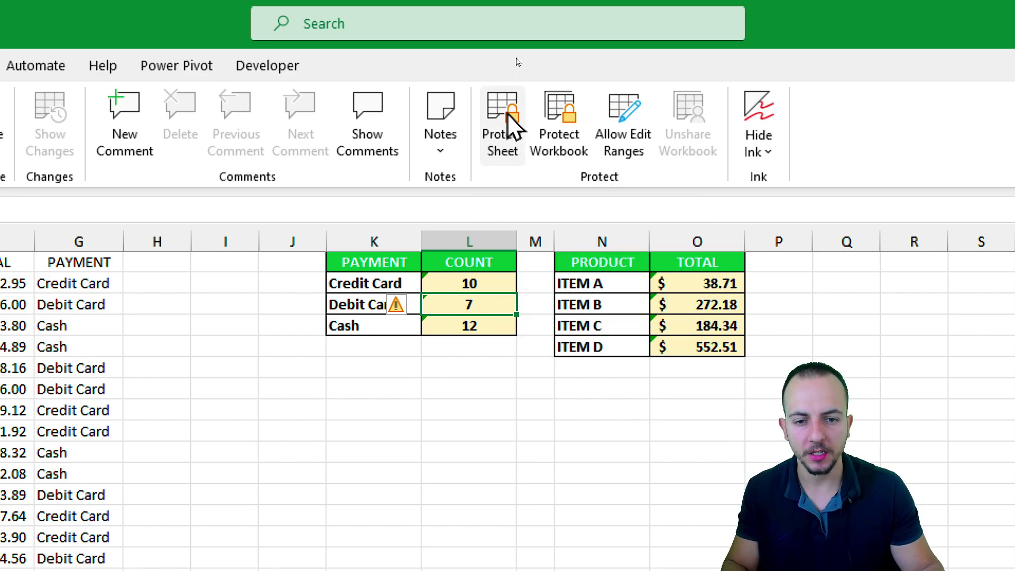
# Step: Protect the sheet with both locked and unlocked cell selection disallowed, entering a new password
pyautogui.click(507, 118)
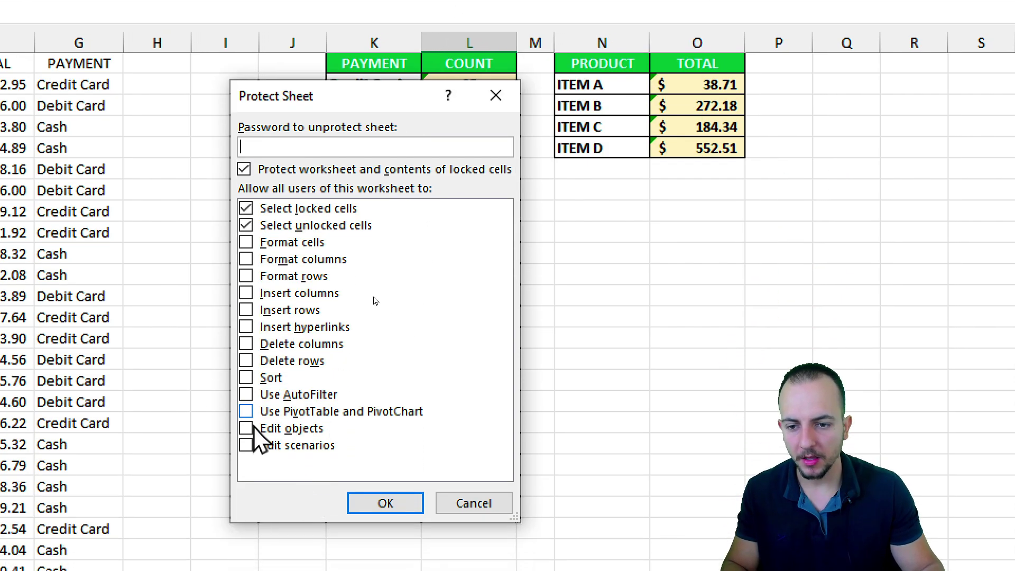
pyautogui.click(288, 321)
pyautogui.click(292, 225)
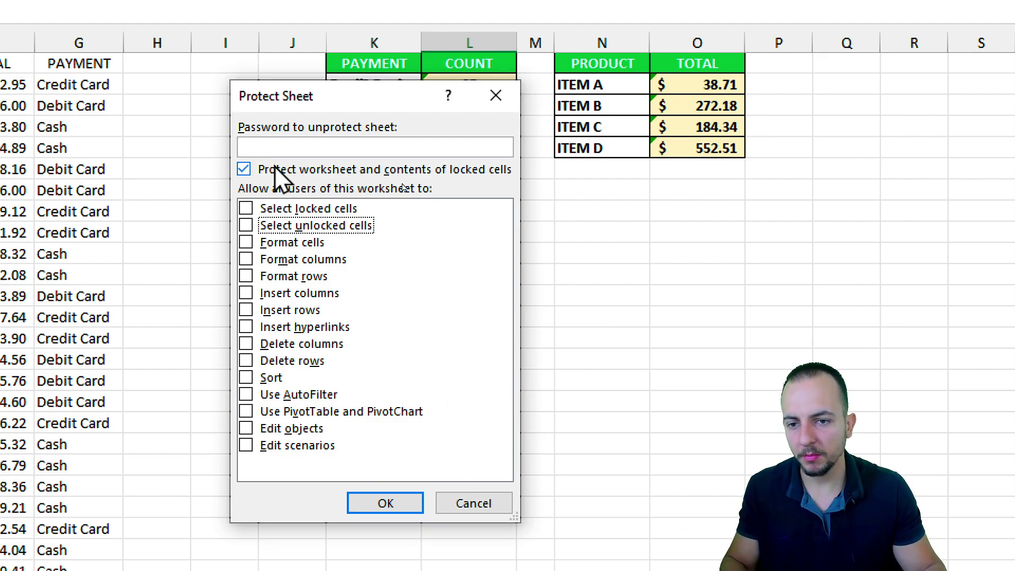
pyautogui.click(311, 148)
pyautogui.write('1234')
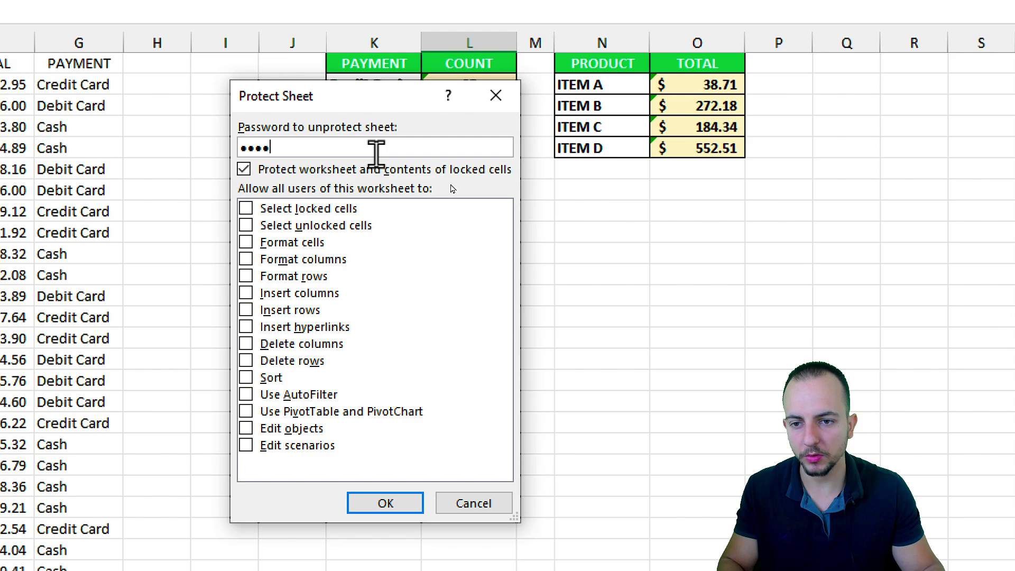
pyautogui.click(381, 502)
# Step: Re-enter the new password in Confirm Password to fully lock SALES REPORT
pyautogui.write('1234')
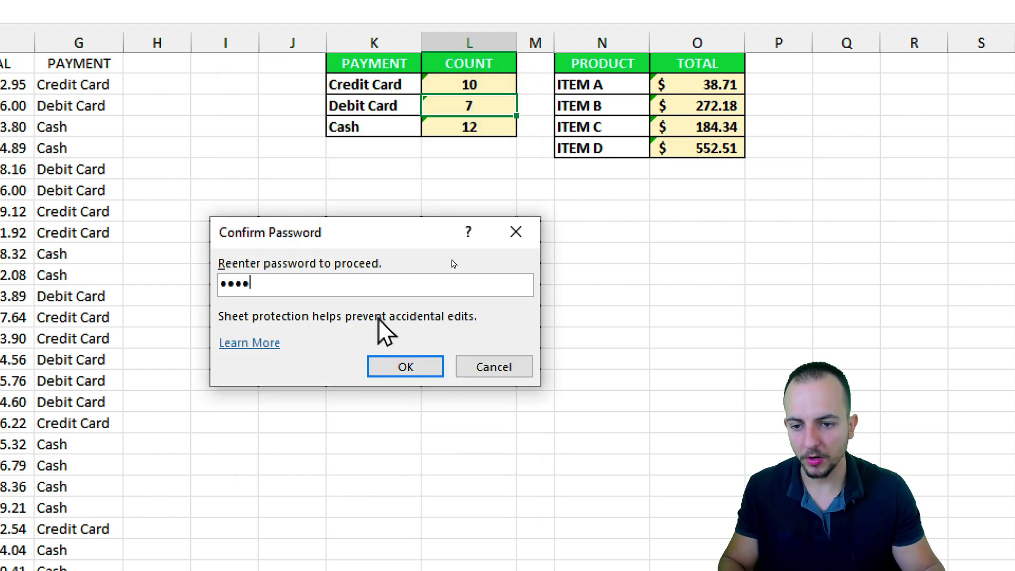
pyautogui.click(398, 366)
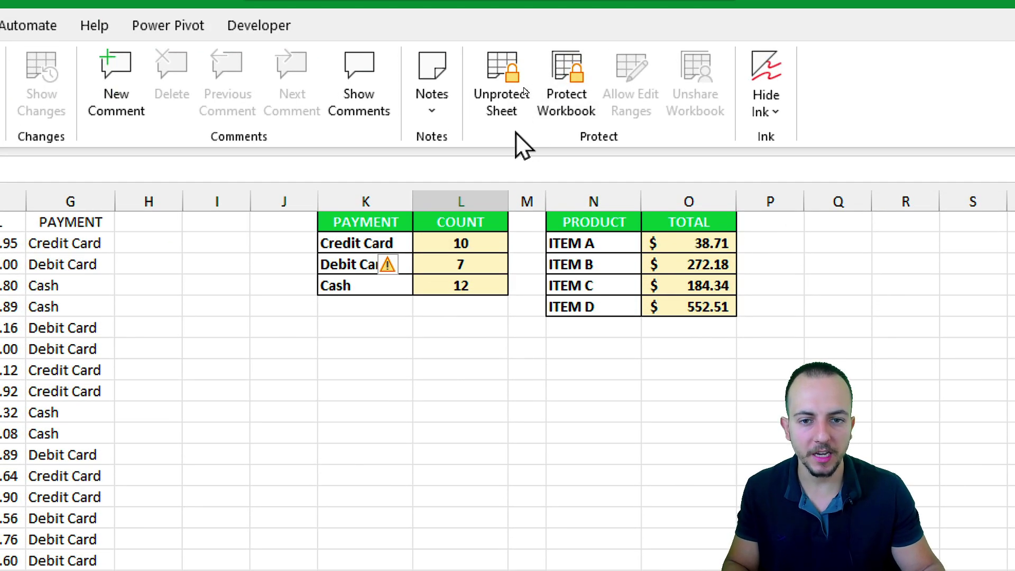
# Step: Attempt Unprotect Sheet with an incorrect password and dismiss the rejection message
pyautogui.click(513, 101)
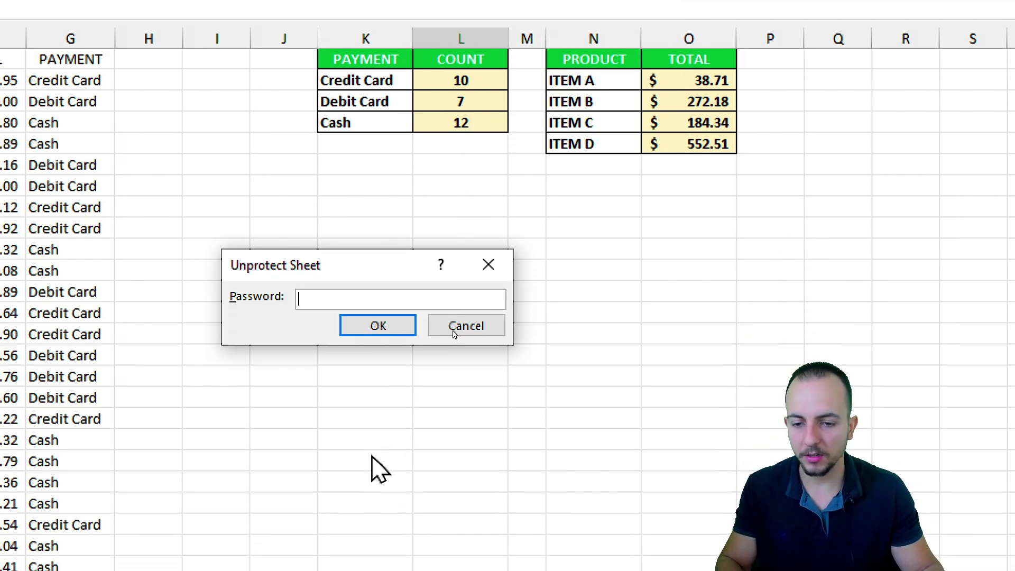
pyautogui.write('123')
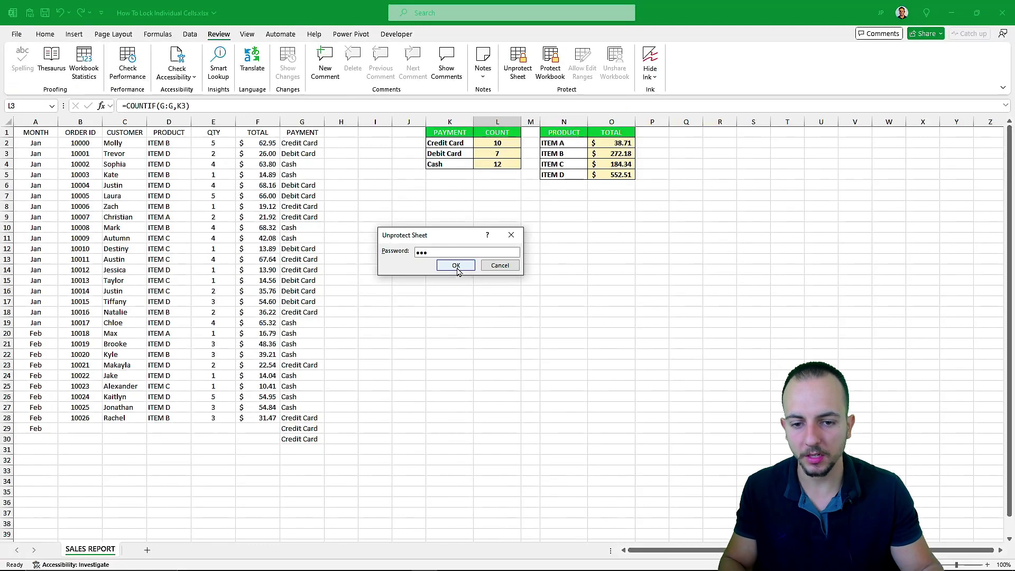
pyautogui.click(381, 328)
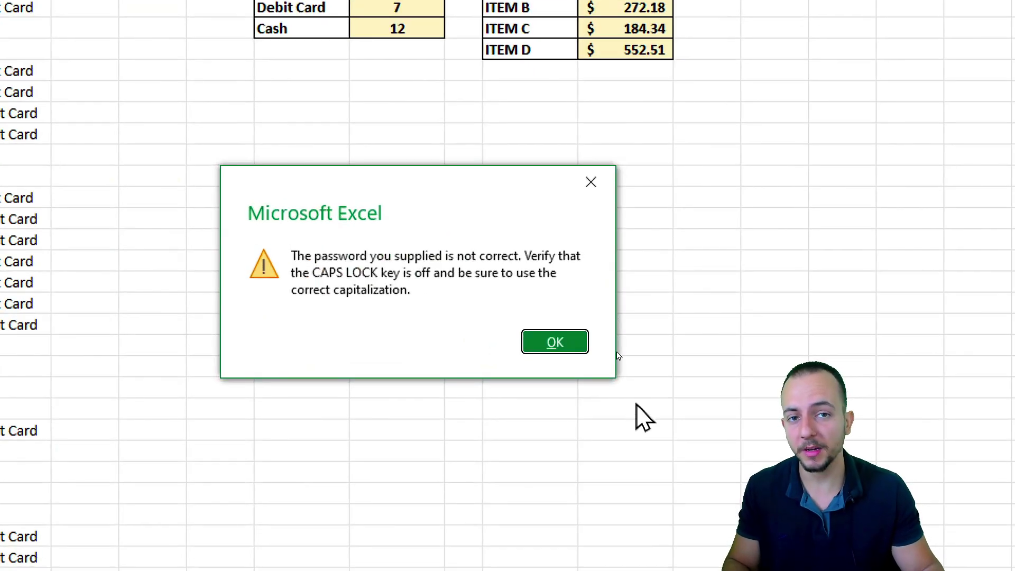
pyautogui.click(557, 343)
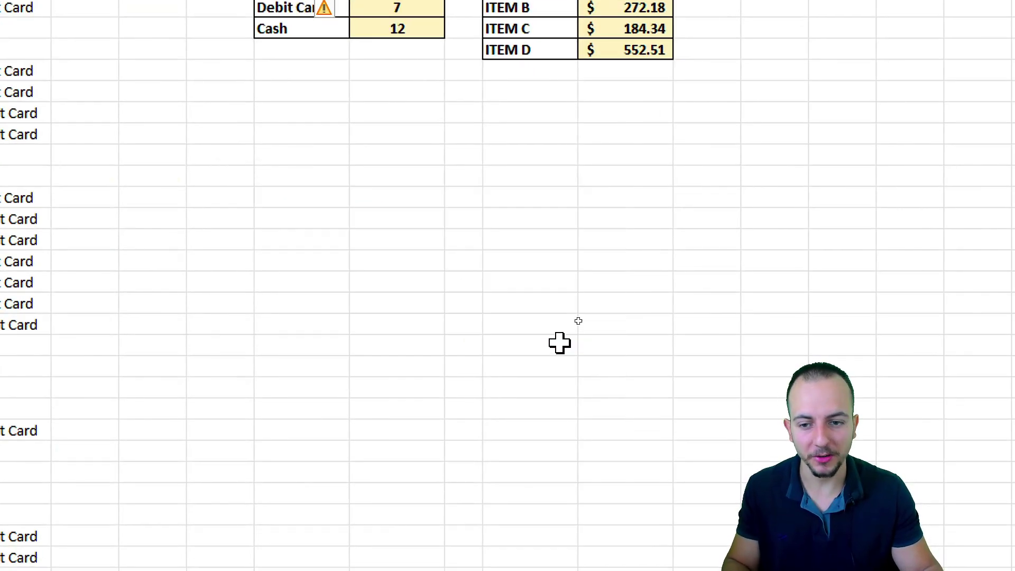
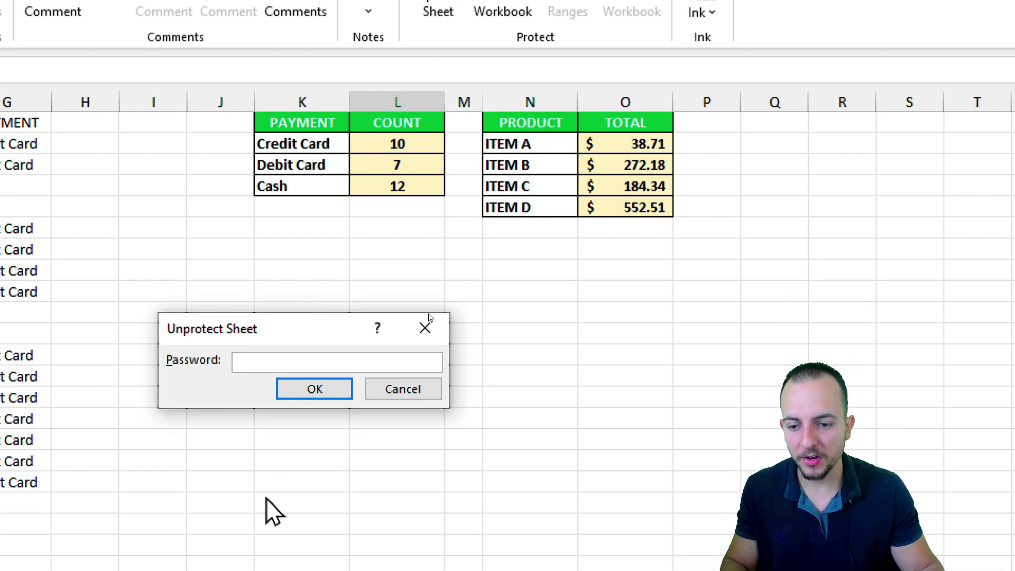
# Step: Unprotect SALES REPORT with the sheet password, then select cells including the 19.12 total and MONTH header
pyautogui.write('1234')
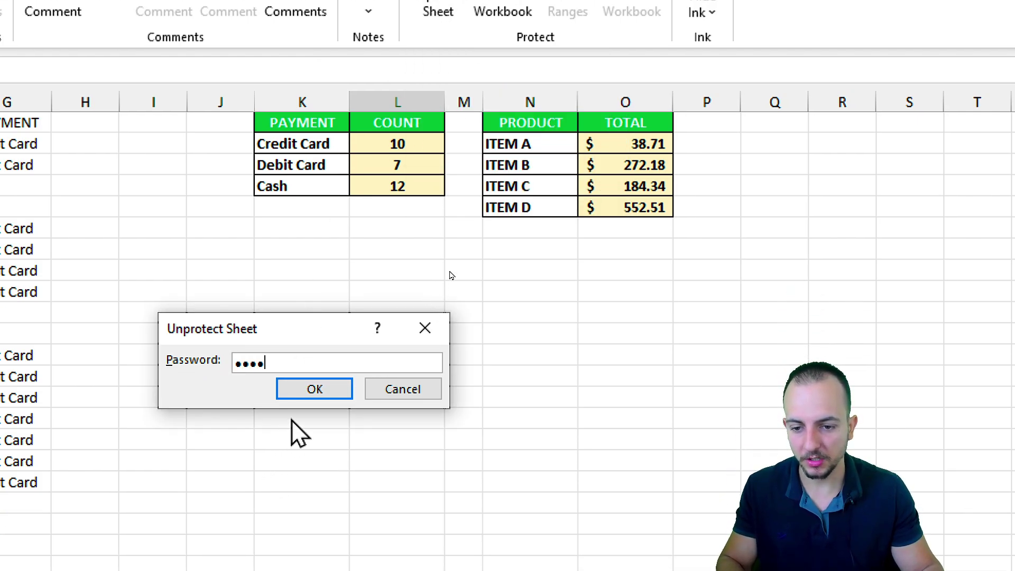
pyautogui.click(316, 390)
pyautogui.click(58, 289)
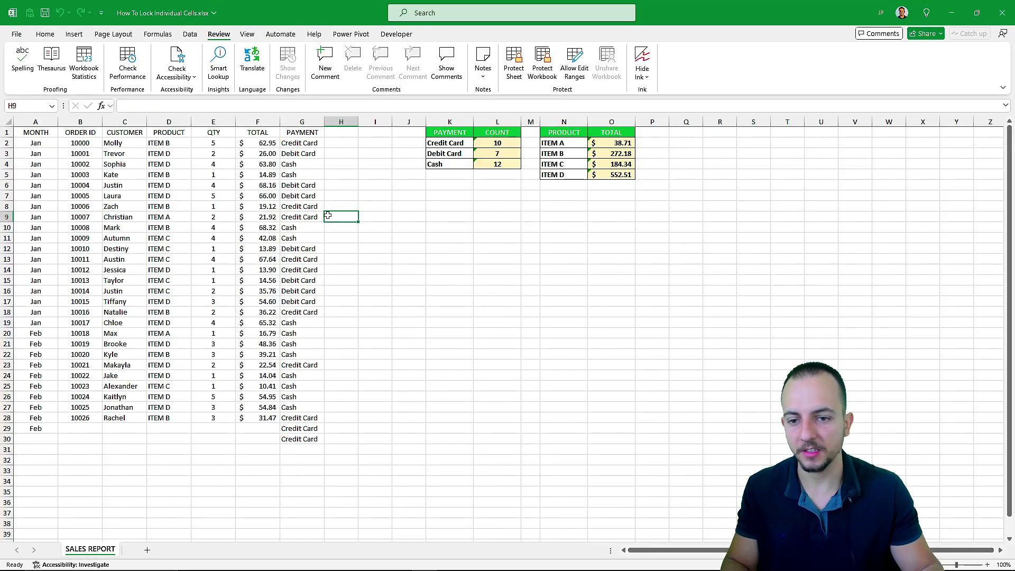
pyautogui.click(273, 206)
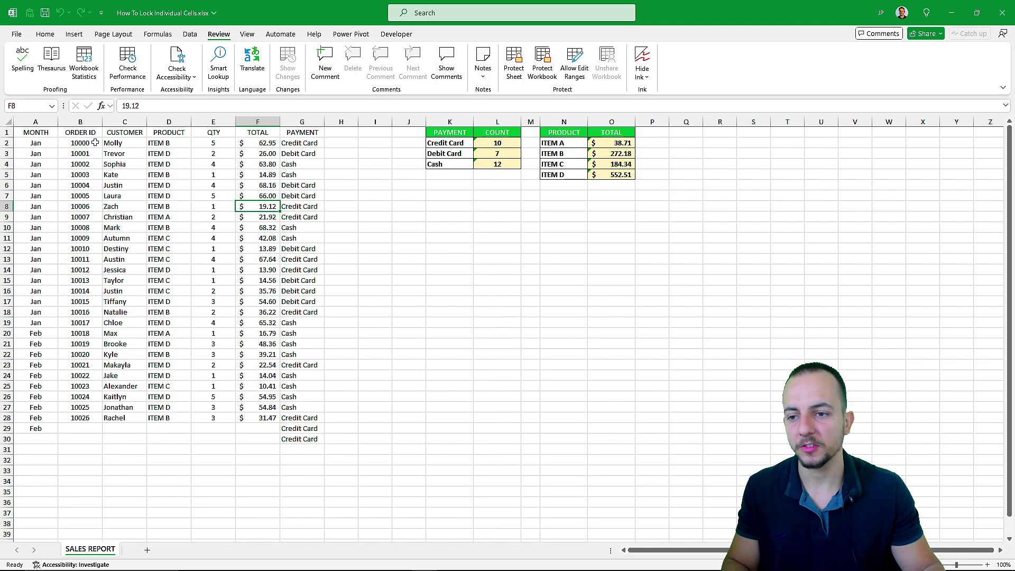
pyautogui.click(52, 135)
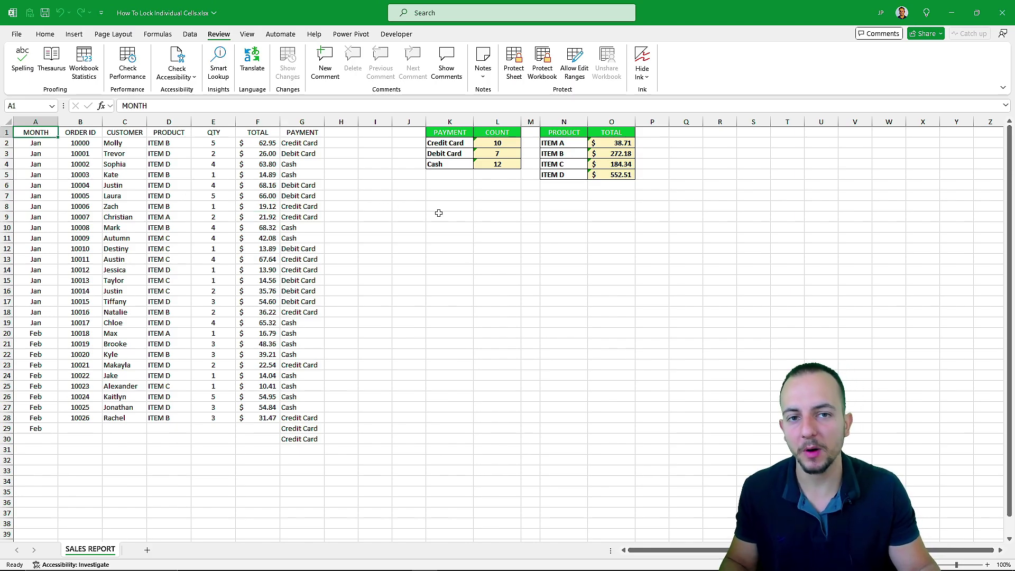